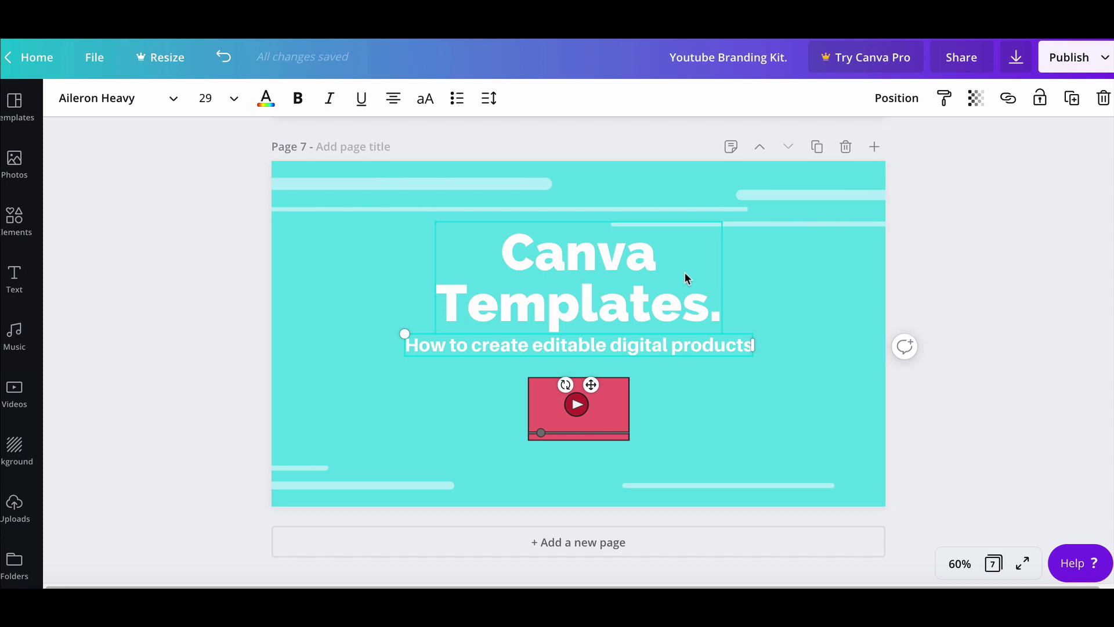
- Open Canva's create-design list to reach the Facebook Cover (820 × 312 px) option
scroll(684, 272, up, 20)
scroll(685, 271, up, 15)
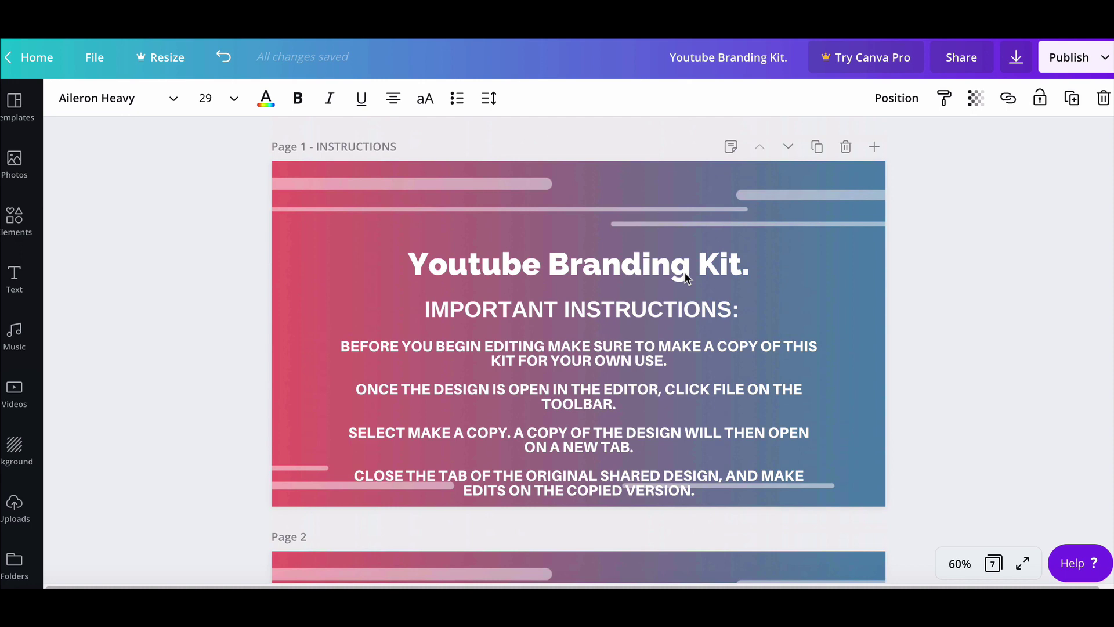
scroll(685, 271, down, 2)
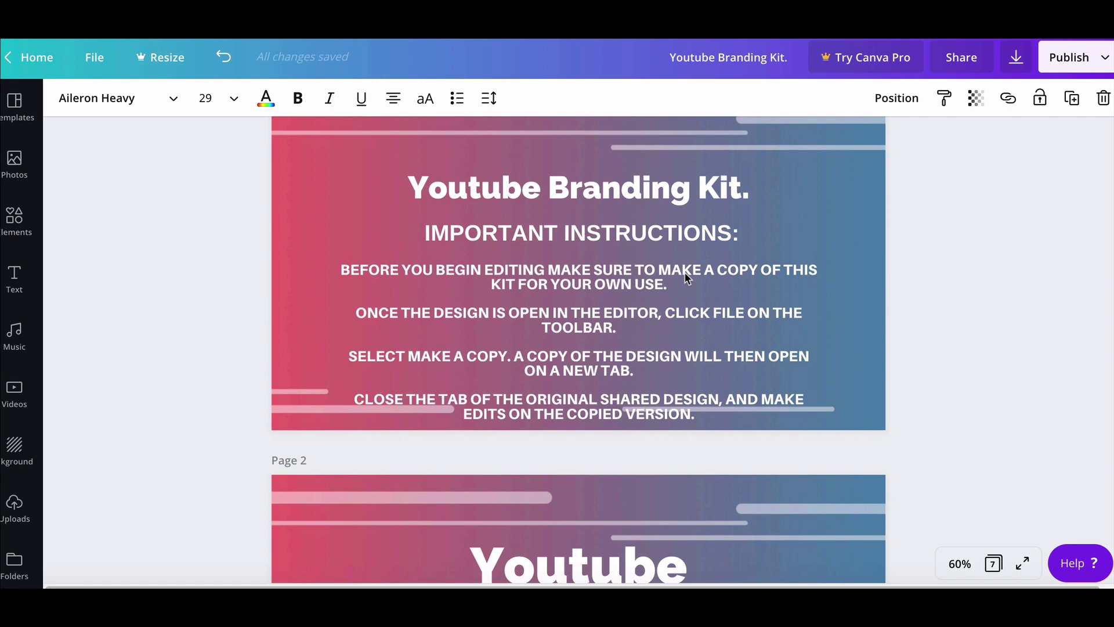
scroll(685, 274, down, 4)
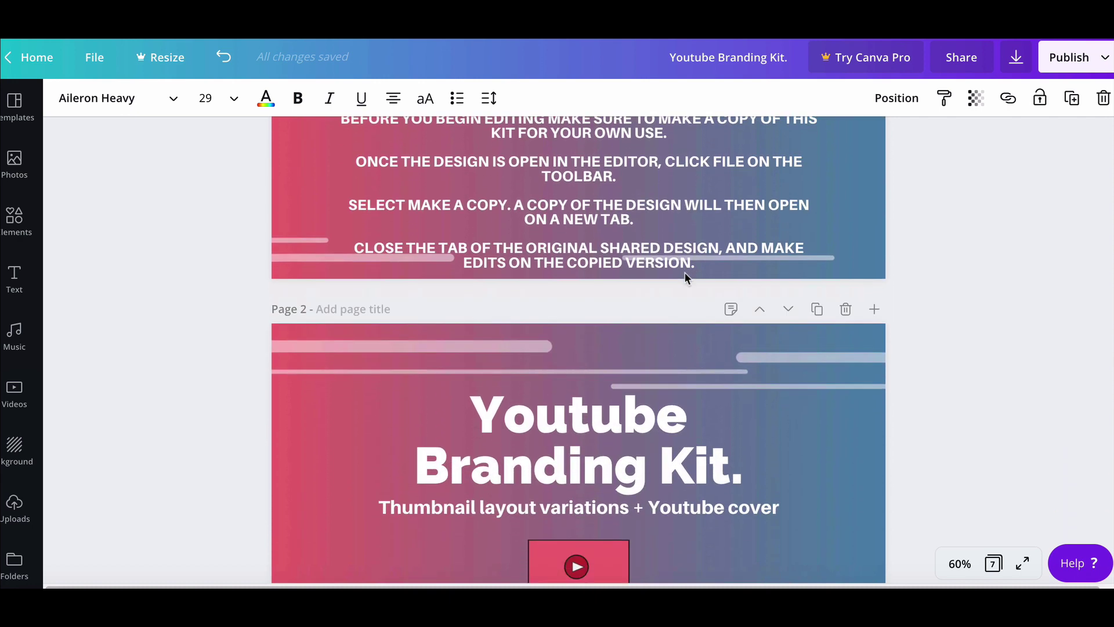
scroll(684, 271, down, 4)
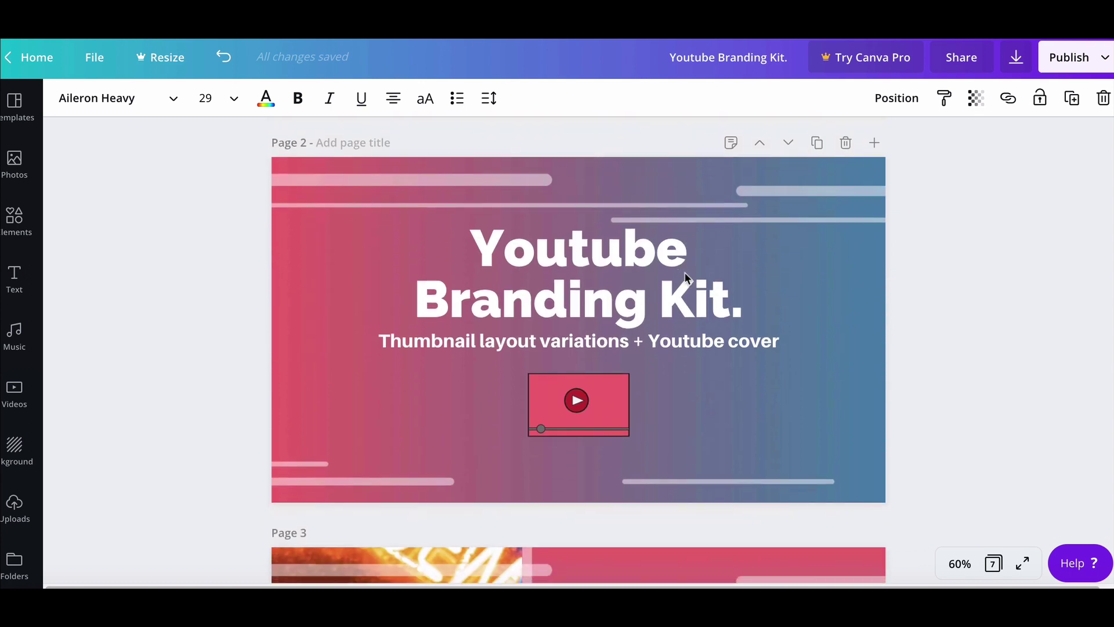
scroll(684, 272, down, 8)
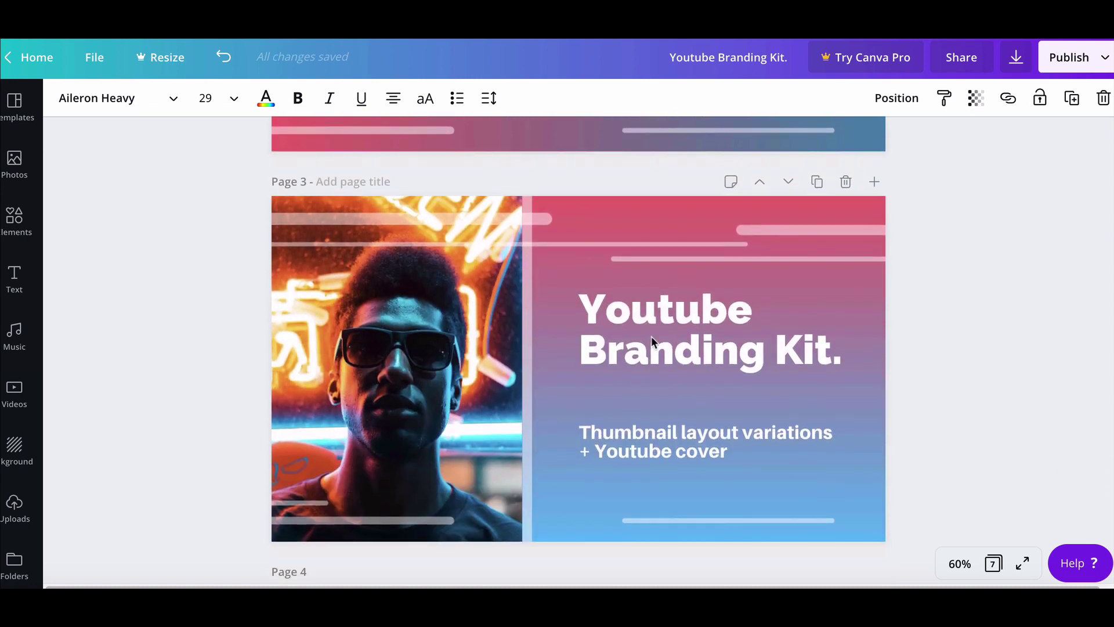
scroll(647, 356, down, 3)
scroll(405, 328, down, 20)
scroll(405, 329, up, 12)
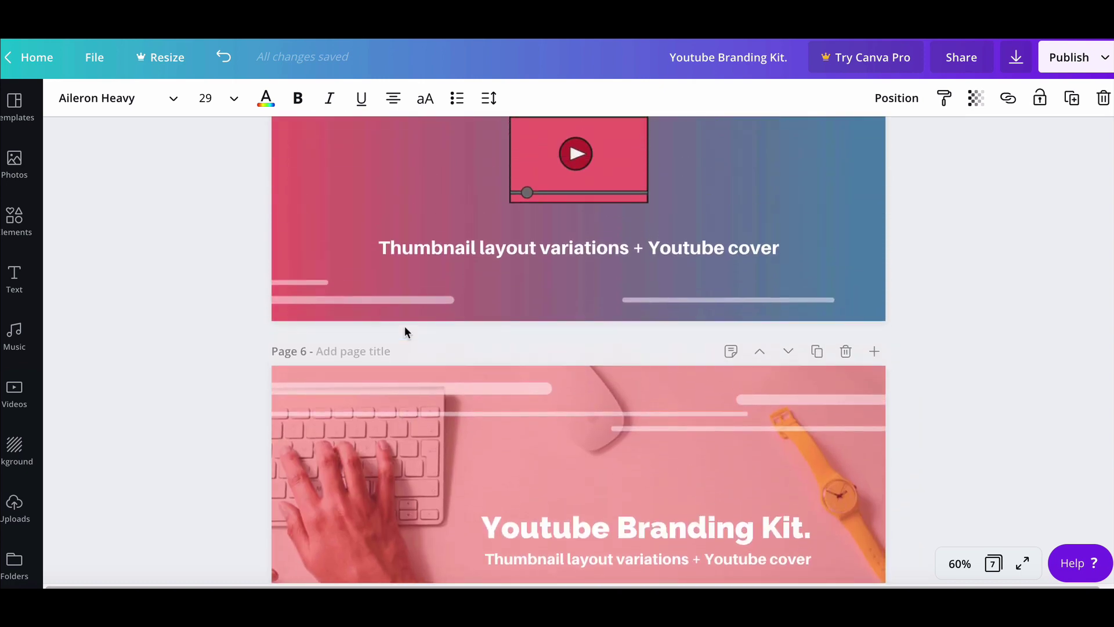
scroll(405, 331, down, 8)
scroll(405, 331, up, 10)
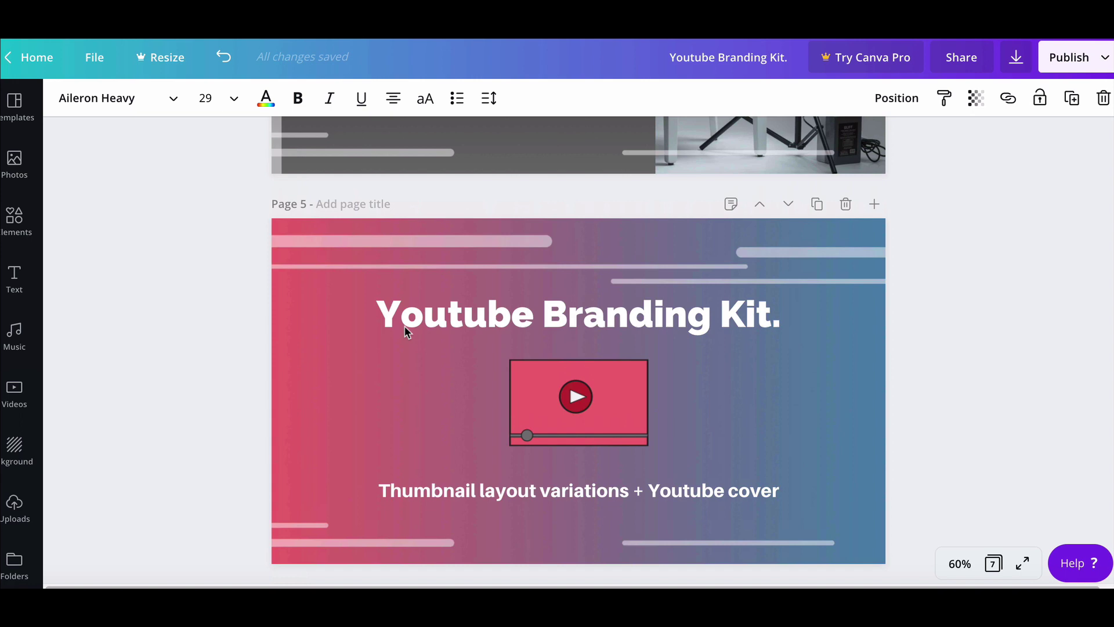
scroll(405, 326, up, 10)
scroll(408, 331, up, 3)
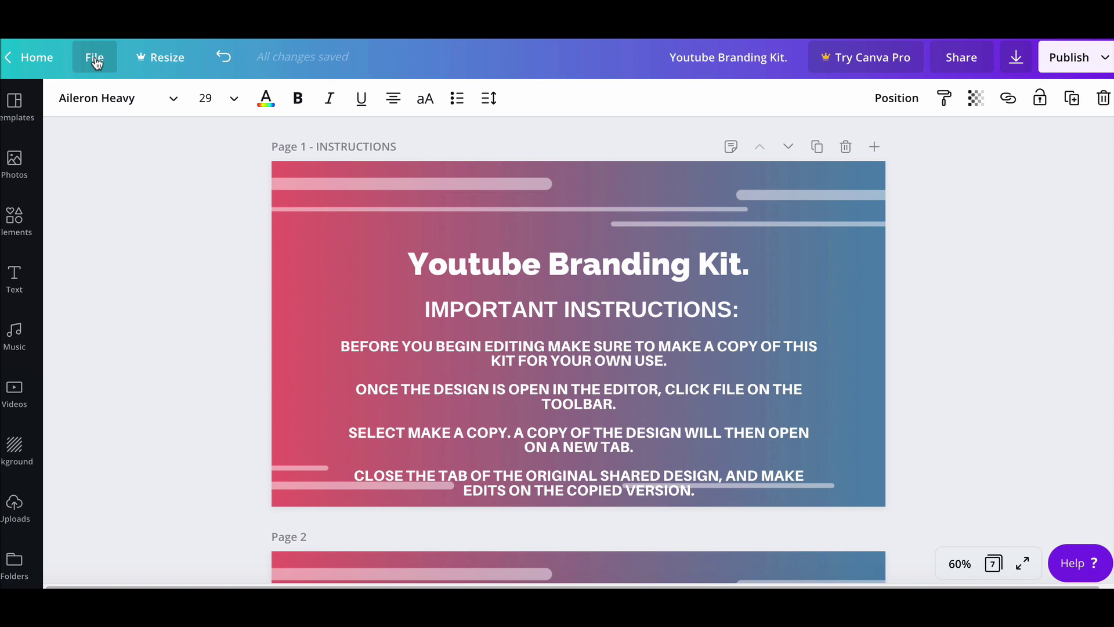
click(96, 60)
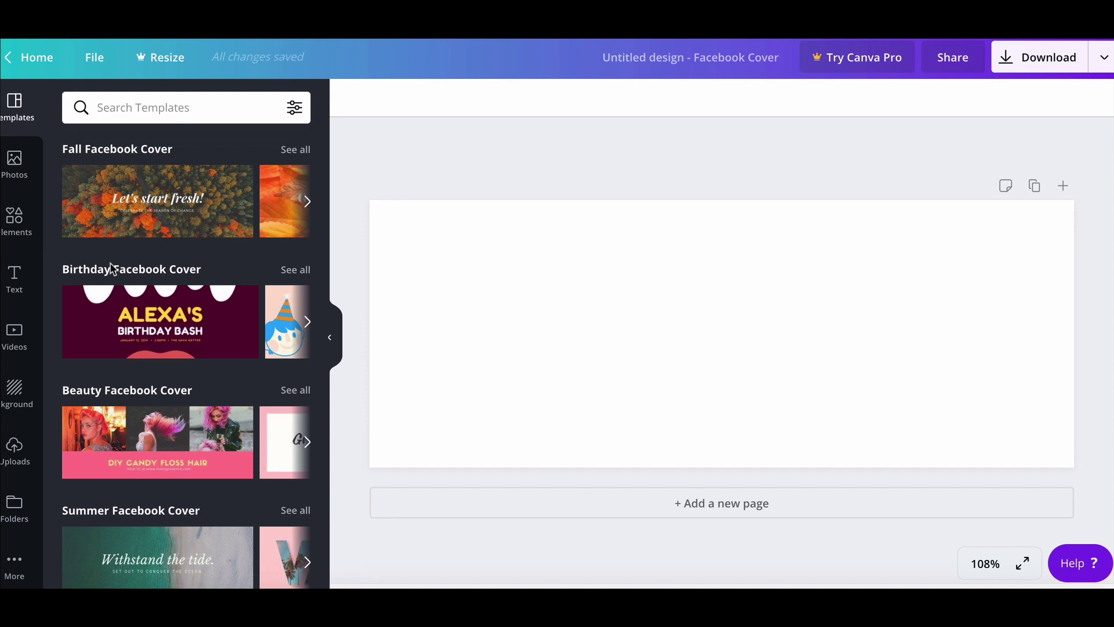
- Collapse the Templates panel beside the new blank Facebook Cover design
click(330, 337)
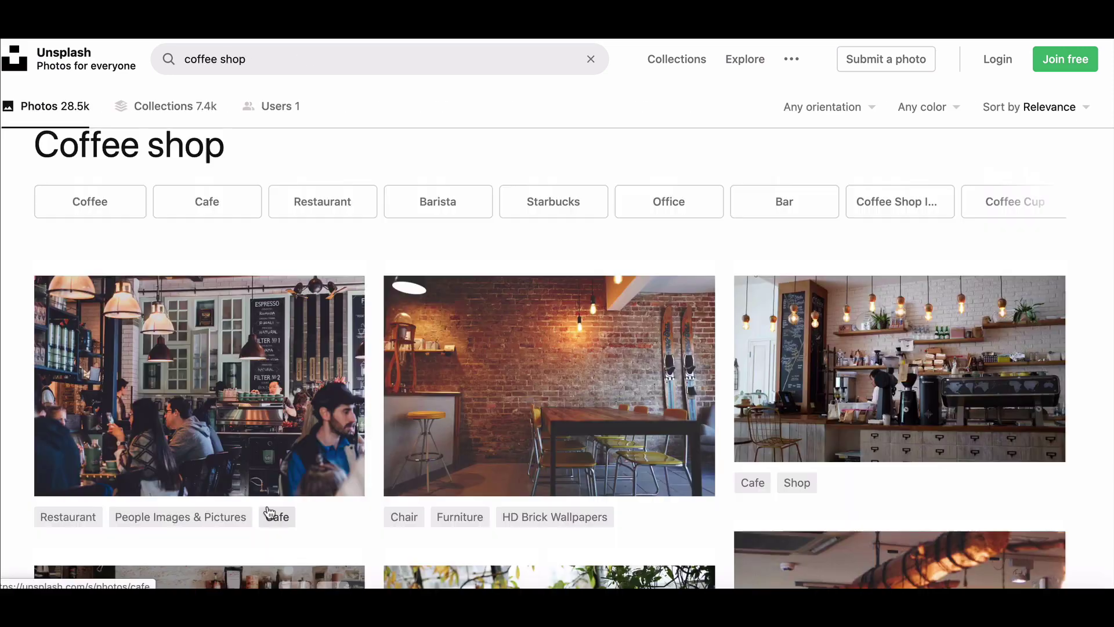
- Download the café counter photo from Unsplash's coffee shop results
scroll(266, 511, up, 1)
scroll(266, 510, down, 1)
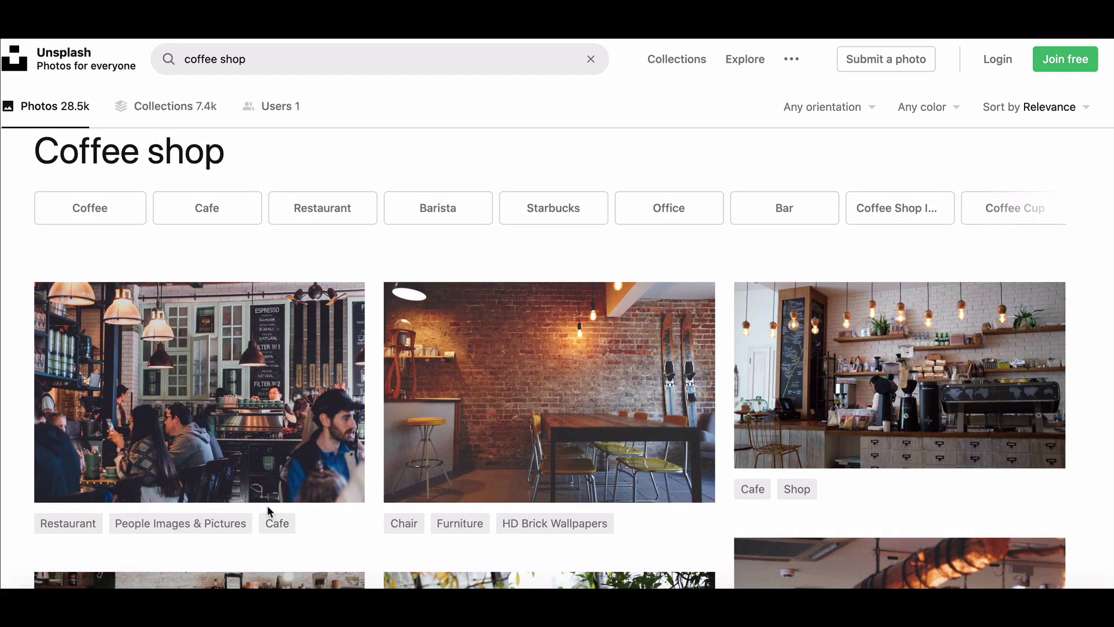
scroll(268, 510, down, 2)
scroll(267, 507, down, 1)
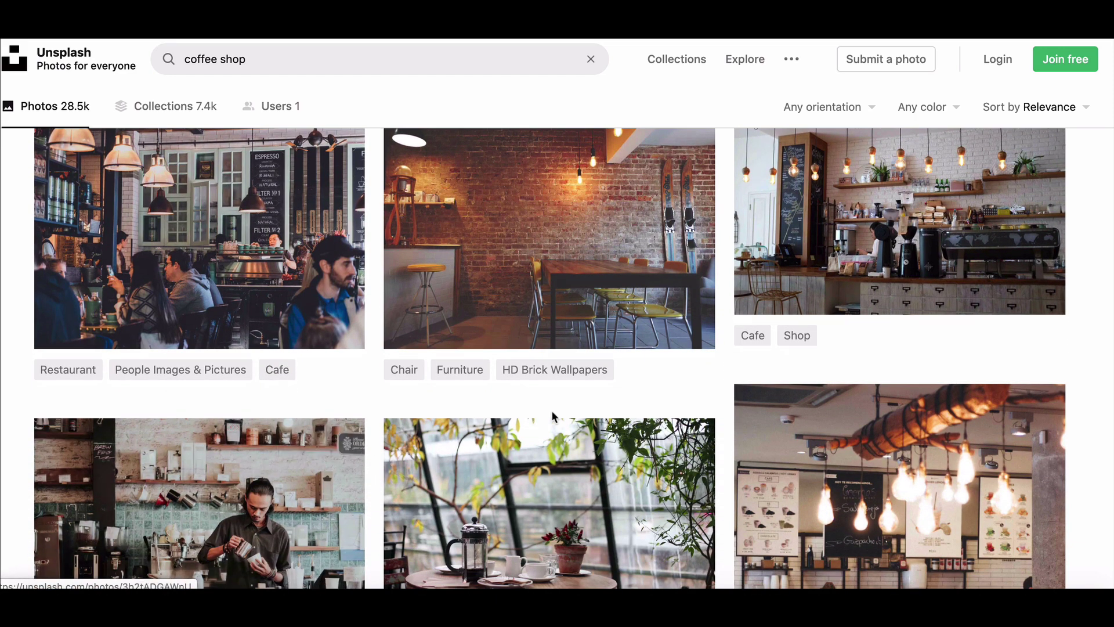
scroll(615, 433, down, 1)
scroll(617, 428, up, 2)
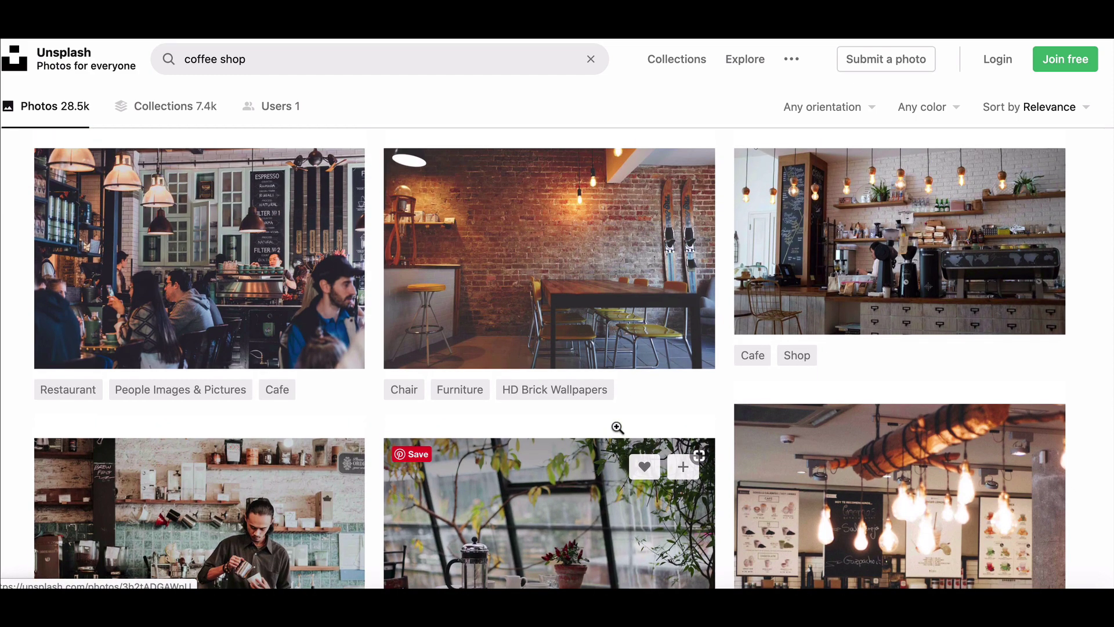
click(936, 245)
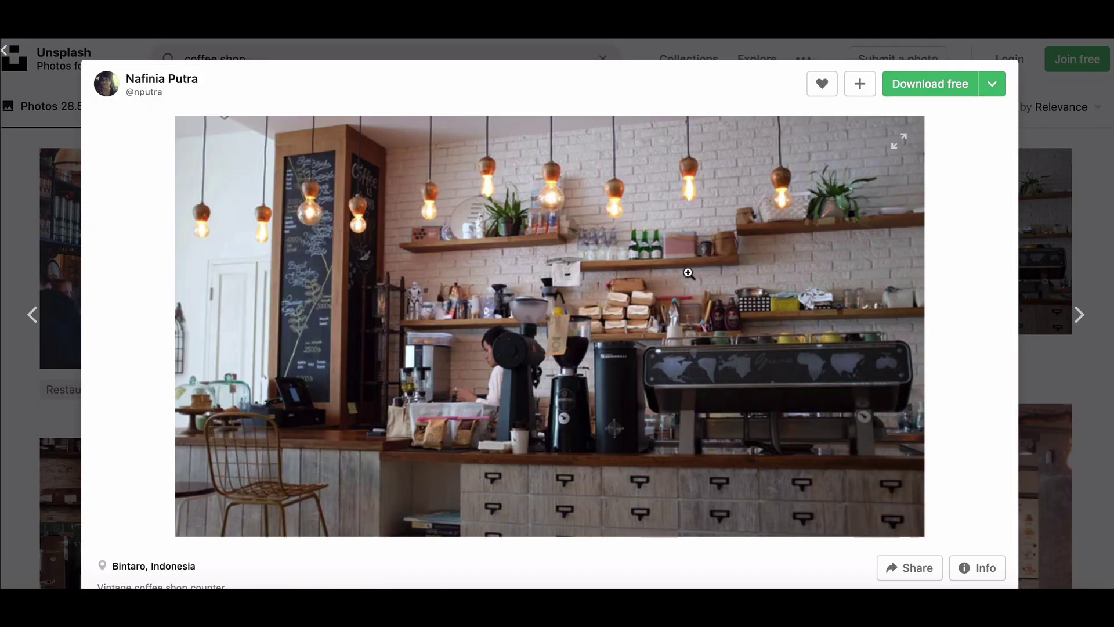
click(942, 83)
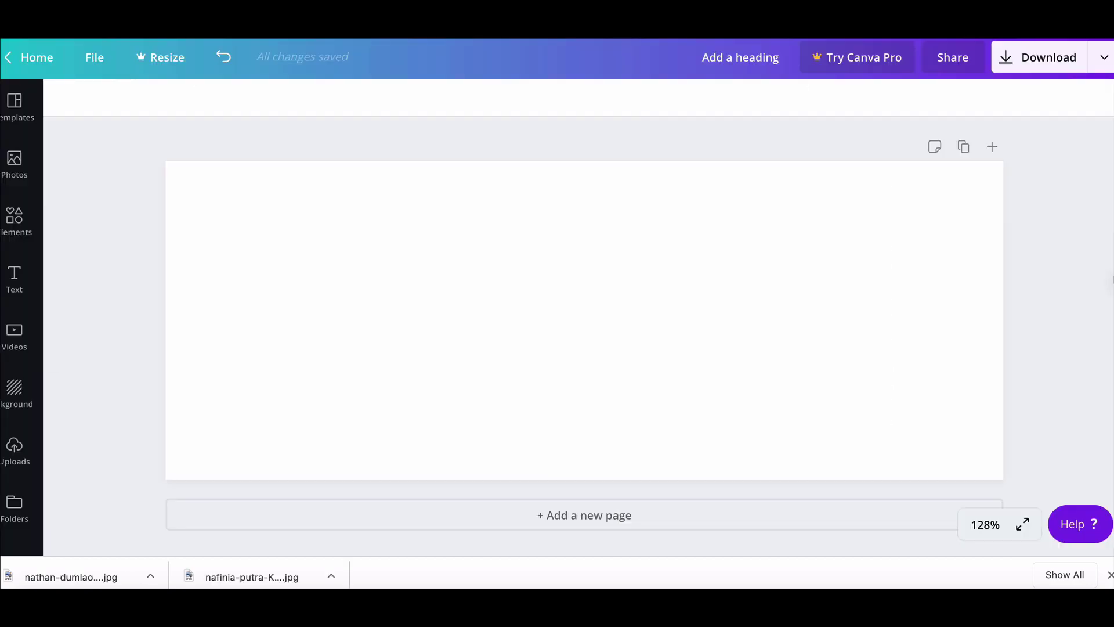
- Place the café counter photo, enlarge it across the cover, and crop to show the counter
drag(252, 577, 831, 340)
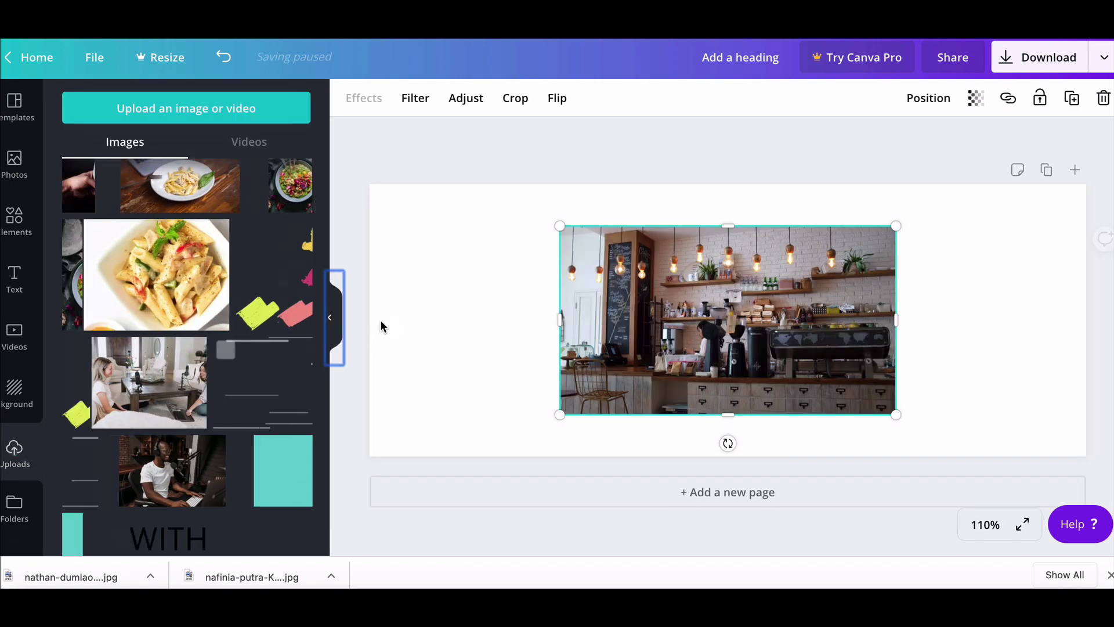
click(329, 317)
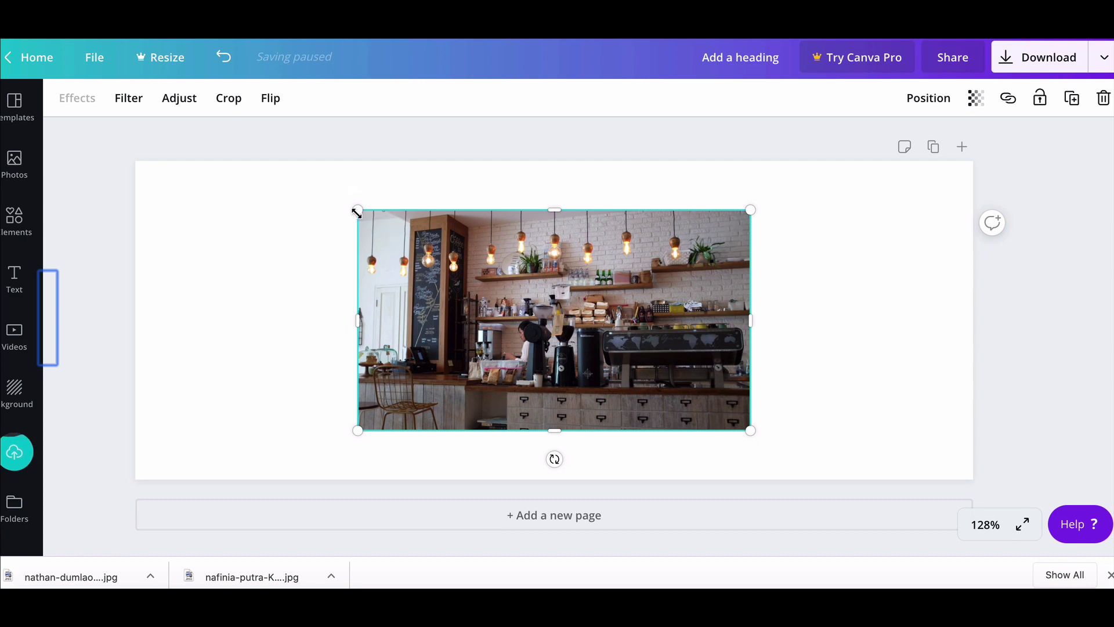
drag(357, 213, 137, 161)
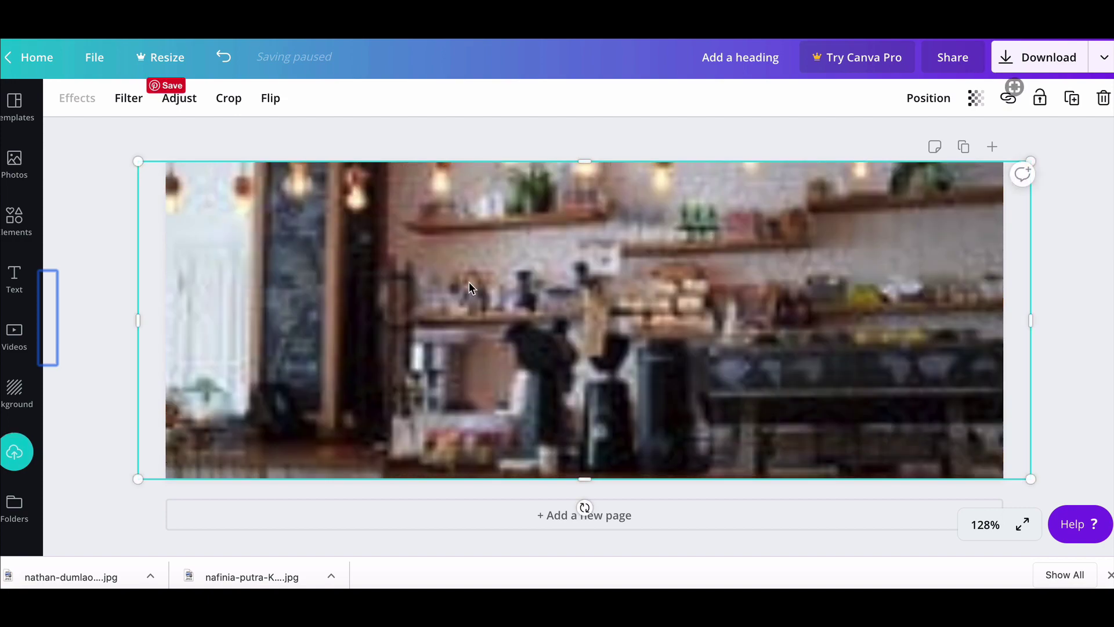
double_click(600, 329)
drag(600, 328, 585, 207)
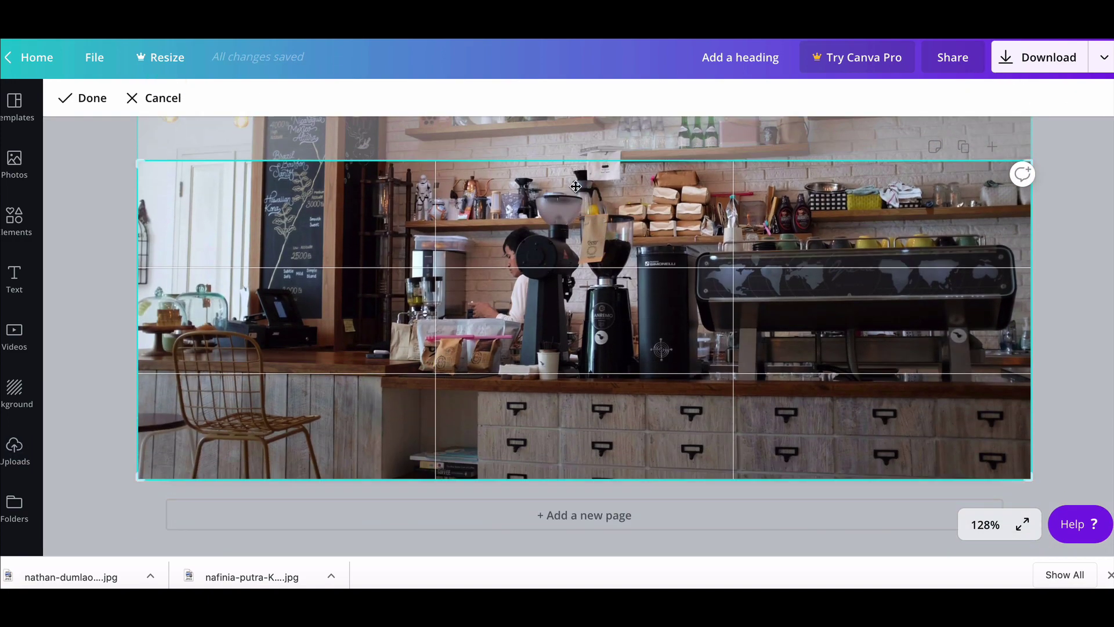
click(1072, 251)
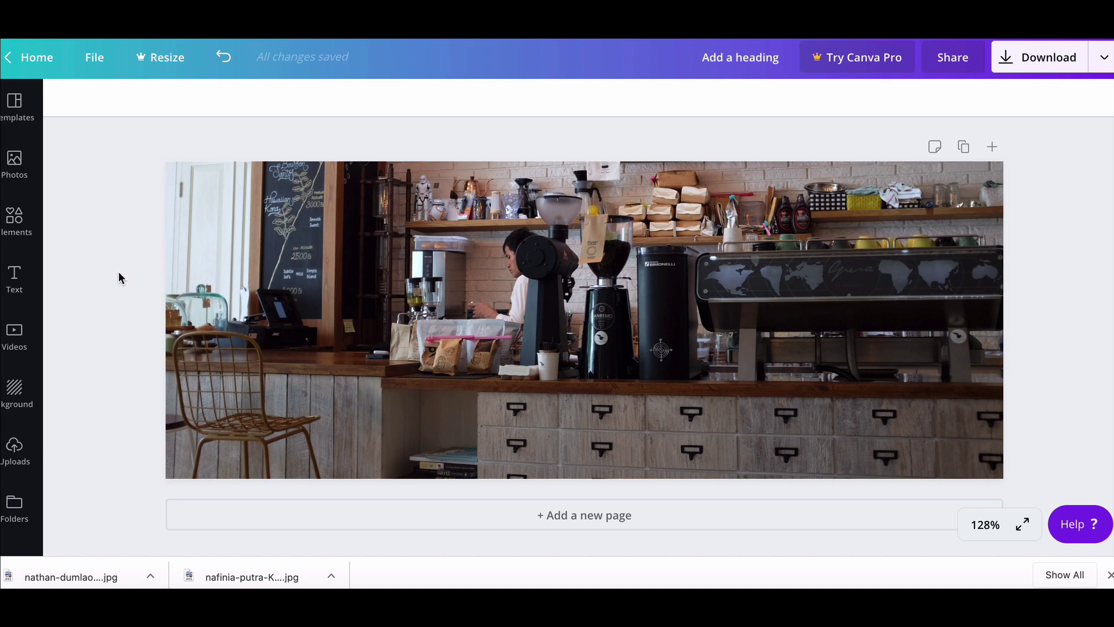
- Add the Refresco text combination from the Text styles onto the café photo
click(14, 291)
scroll(246, 360, down, 2)
scroll(244, 366, down, 1)
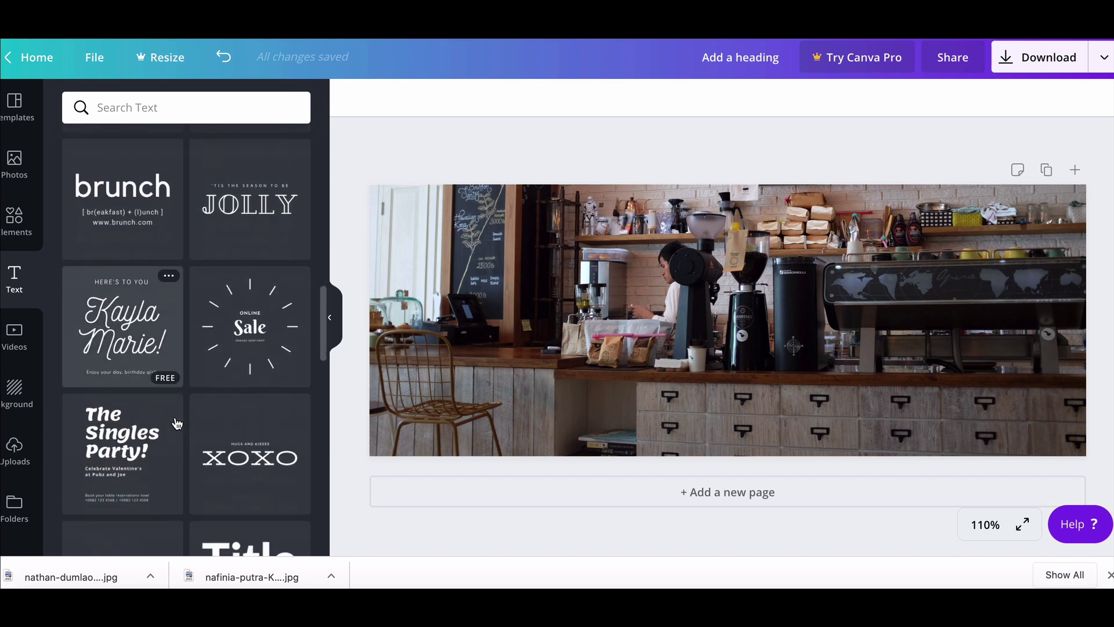
scroll(177, 423, down, 3)
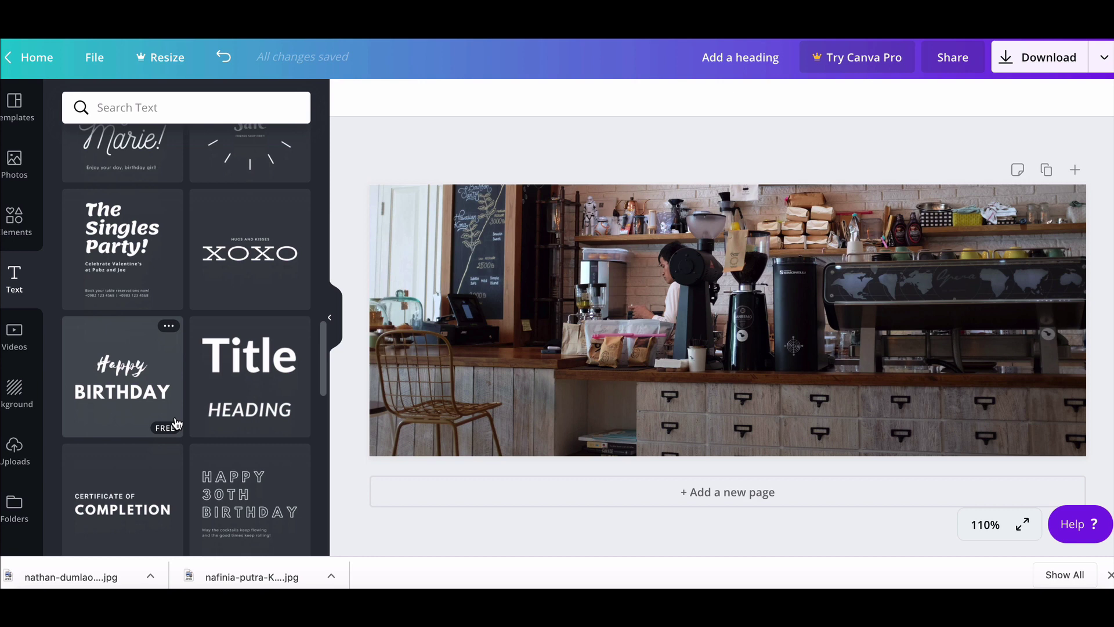
scroll(177, 423, down, 4)
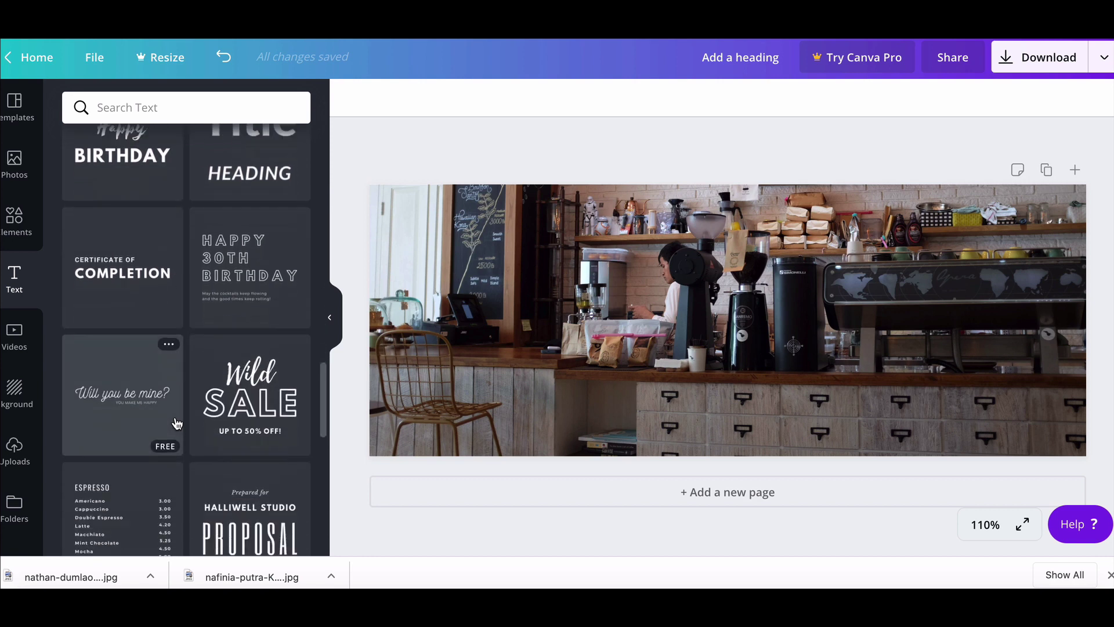
scroll(177, 424, down, 7)
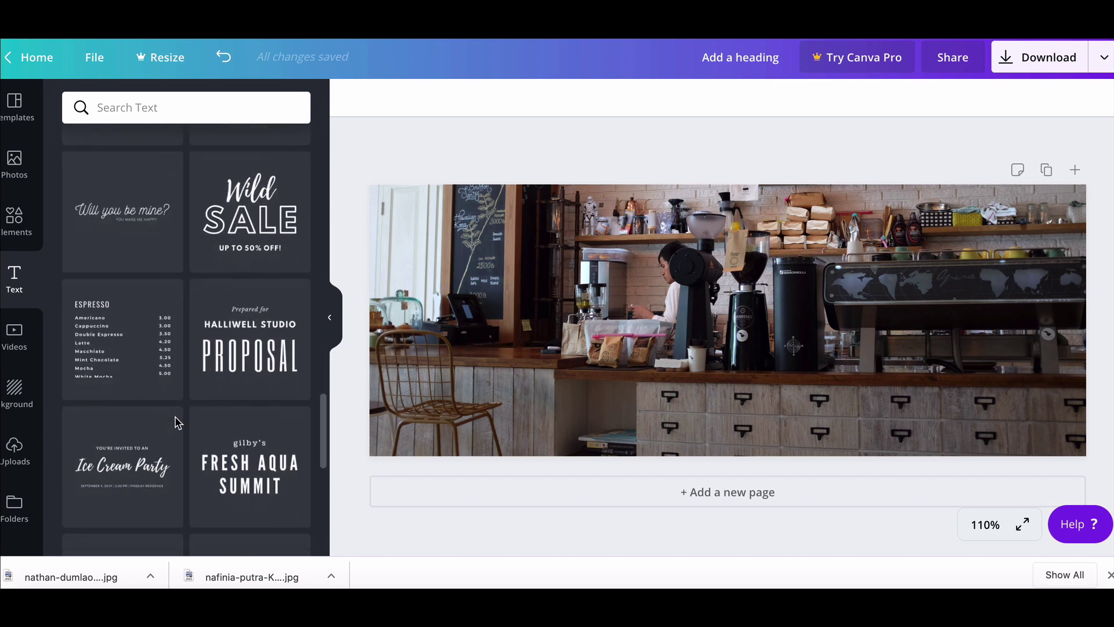
scroll(177, 424, down, 4)
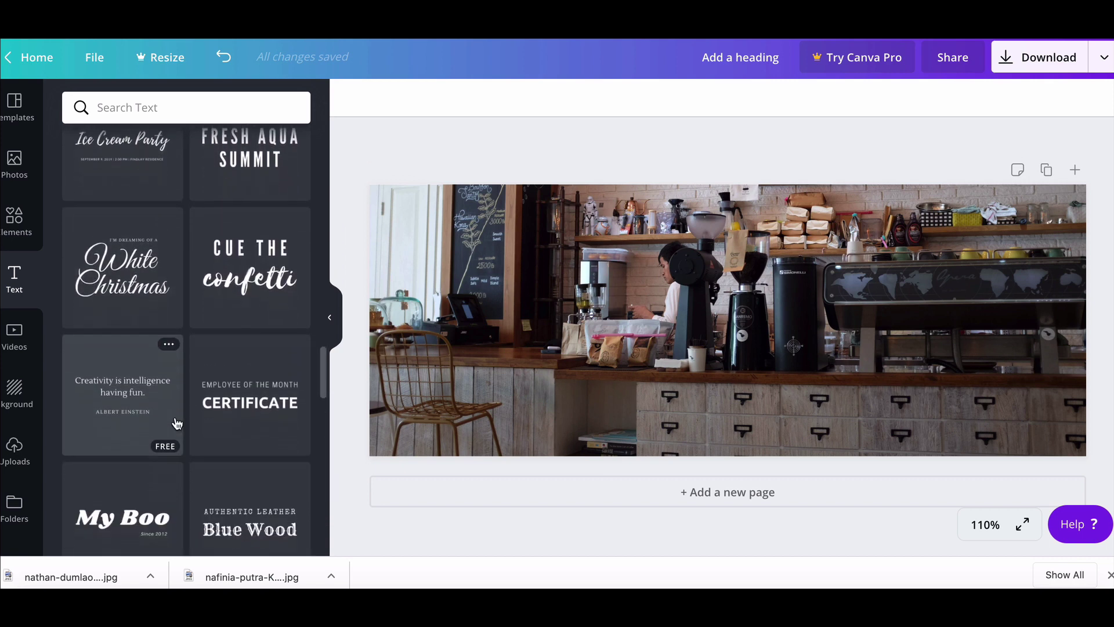
scroll(177, 424, down, 2)
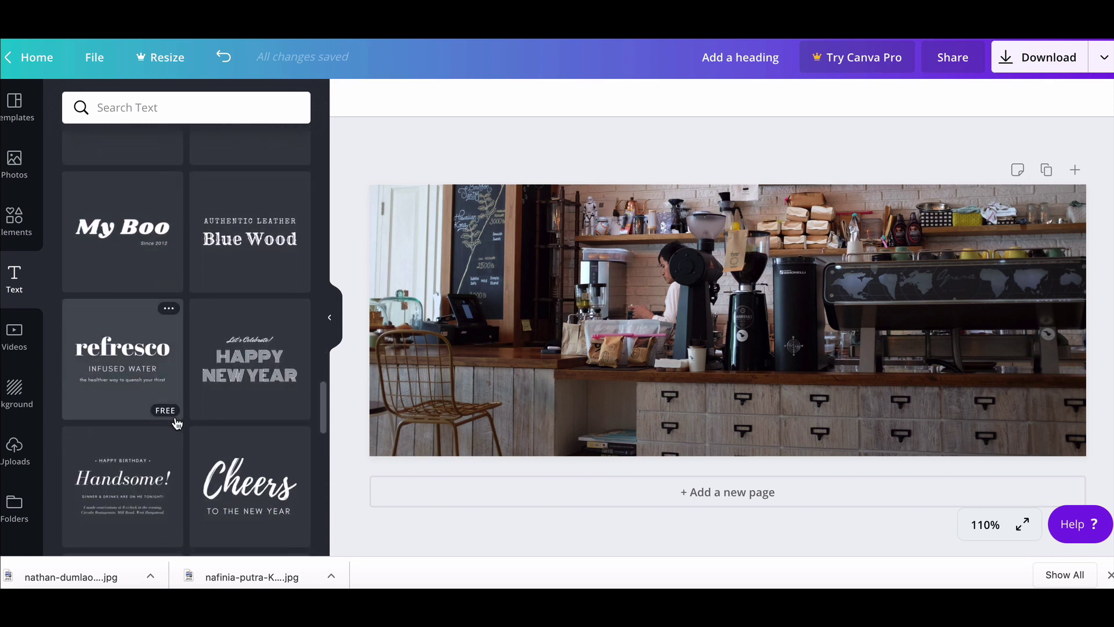
drag(149, 349, 624, 350)
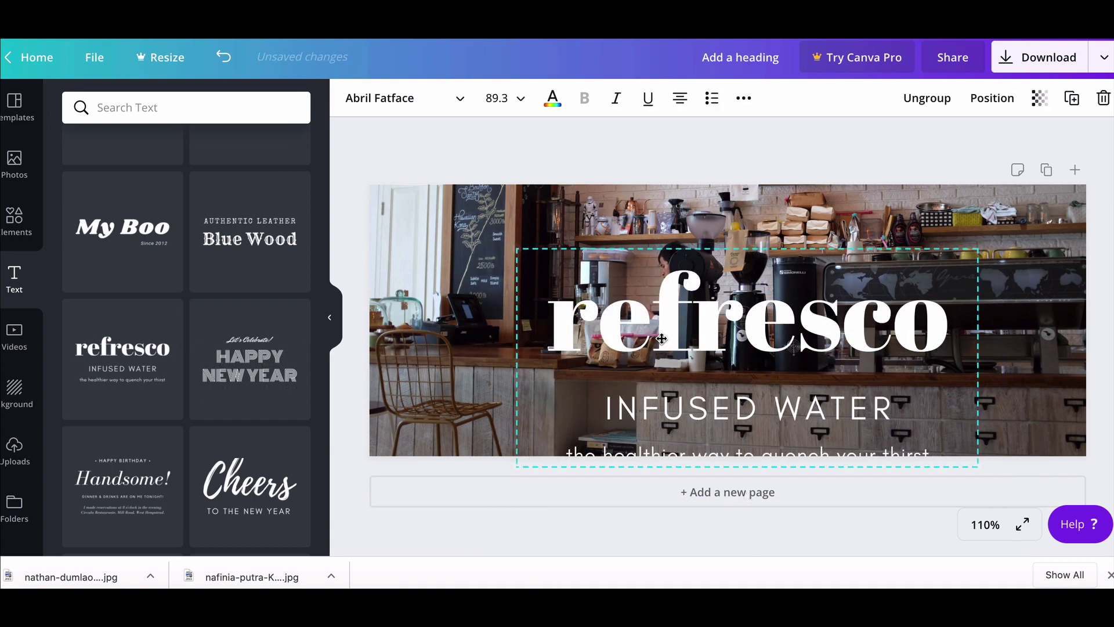
- Retype the Refresco heading as 'Coffee Shop'
click(634, 324)
double_click(801, 307)
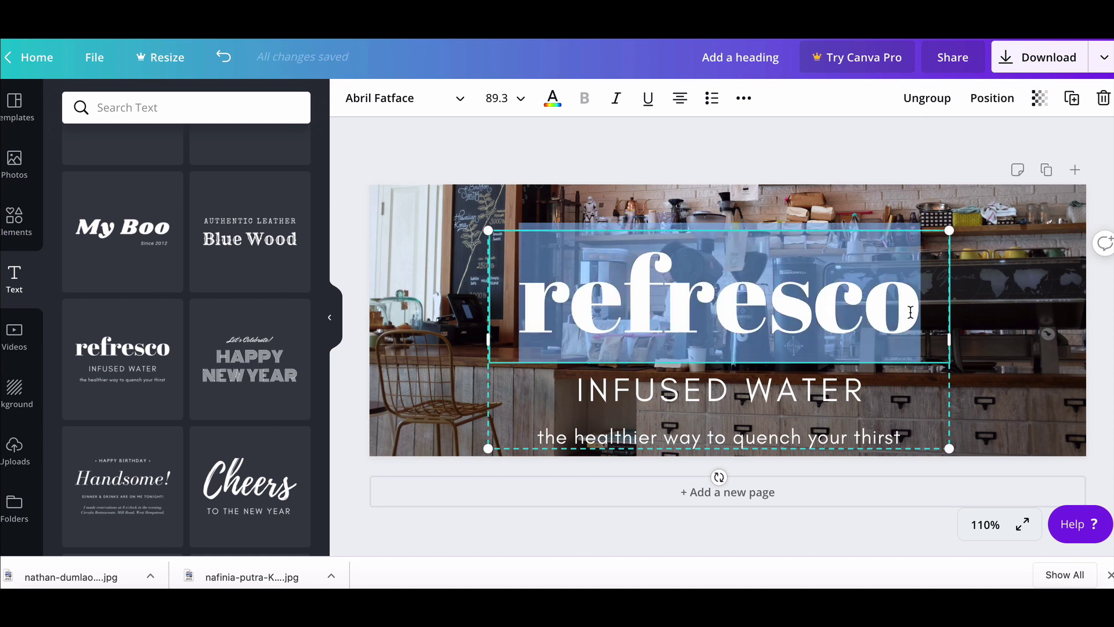
text(Coff)
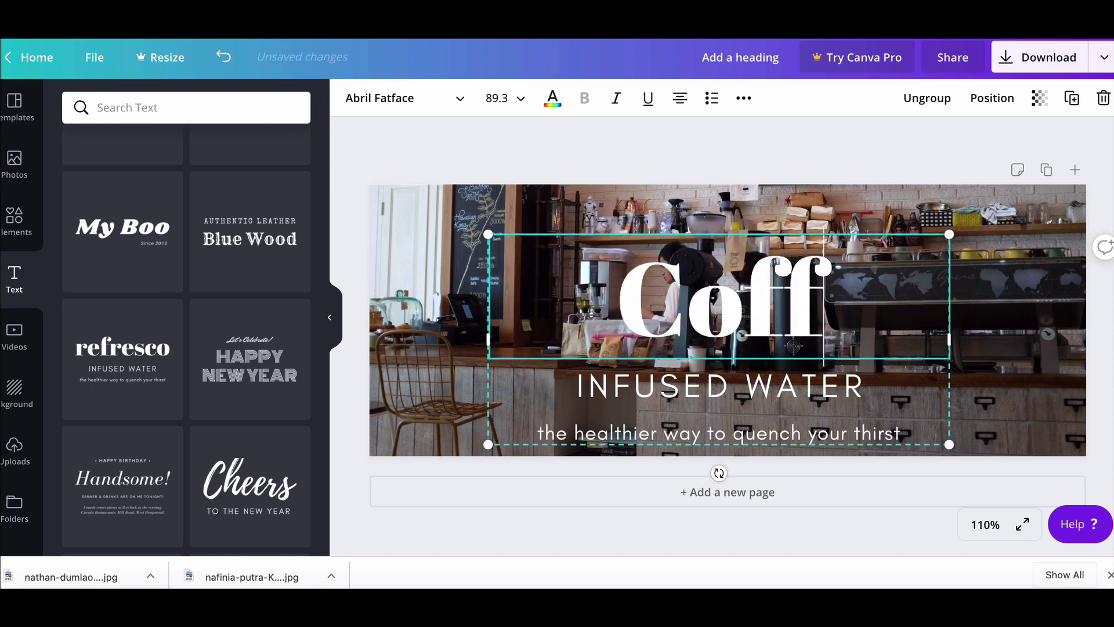
text(ee Sh)
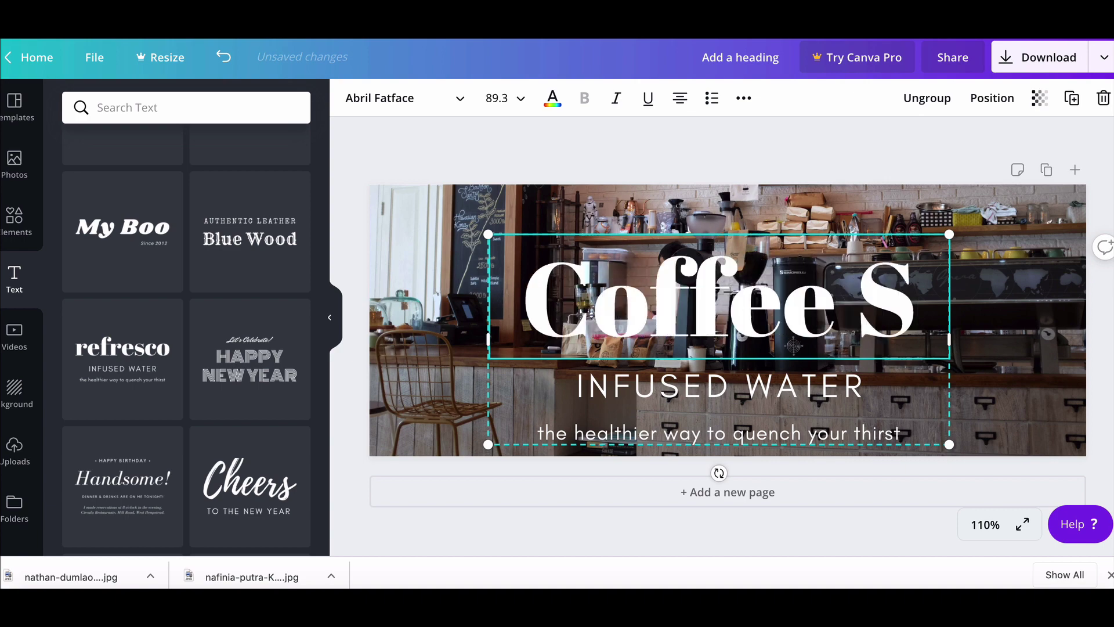
text(op)
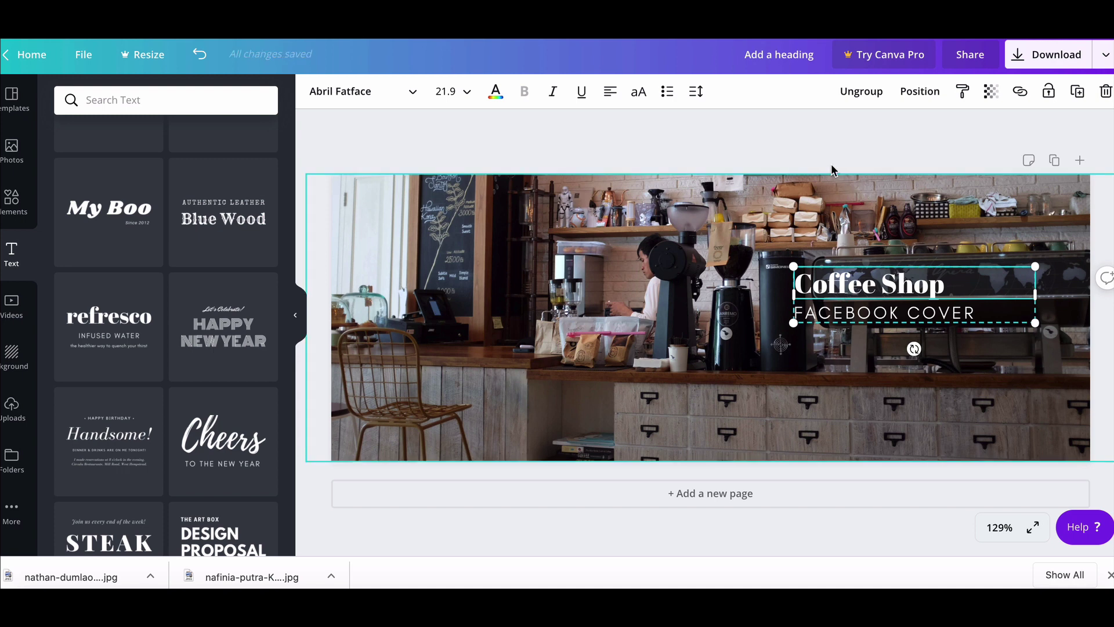
- Add a square and stretch it into a thin full-width strip below the photo
click(825, 142)
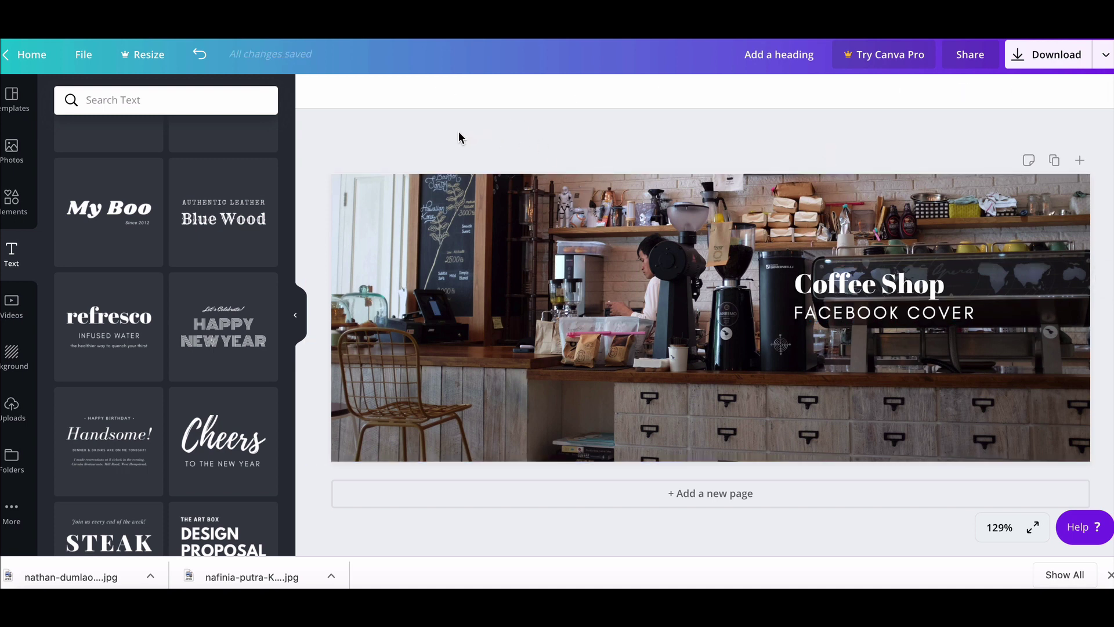
click(11, 198)
click(99, 189)
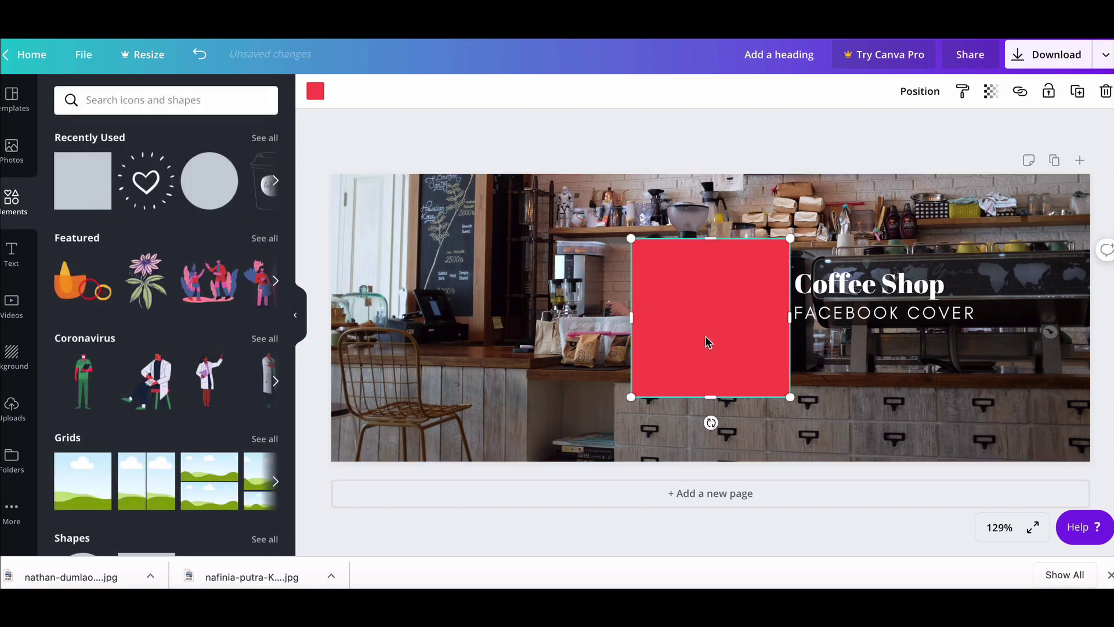
drag(704, 341, 421, 467)
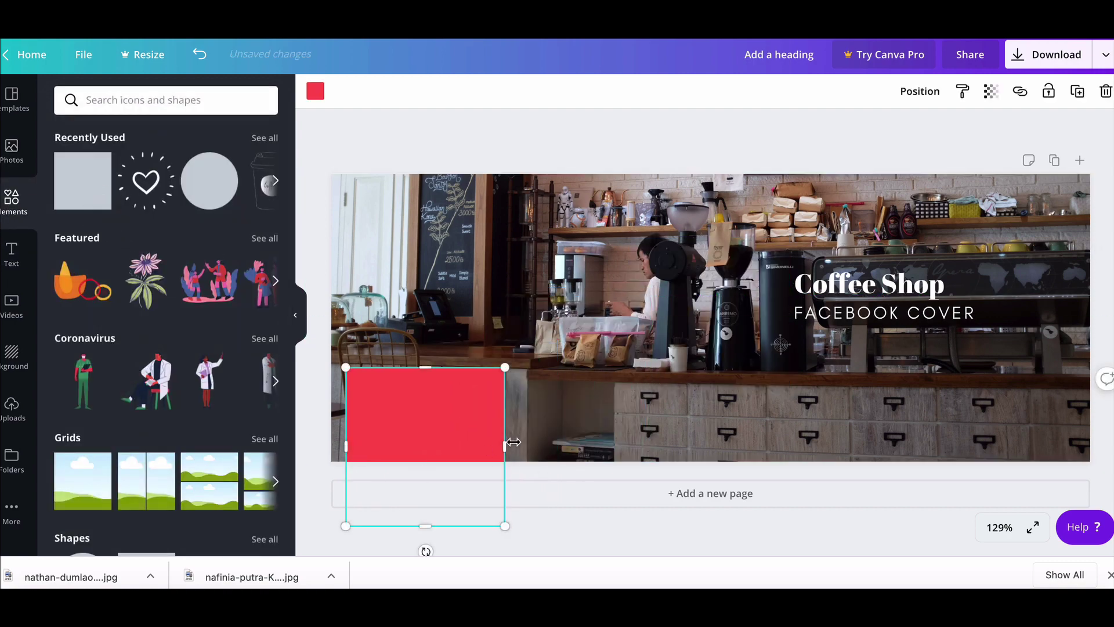
drag(505, 446, 1104, 413)
drag(347, 452, 305, 451)
drag(699, 371, 706, 438)
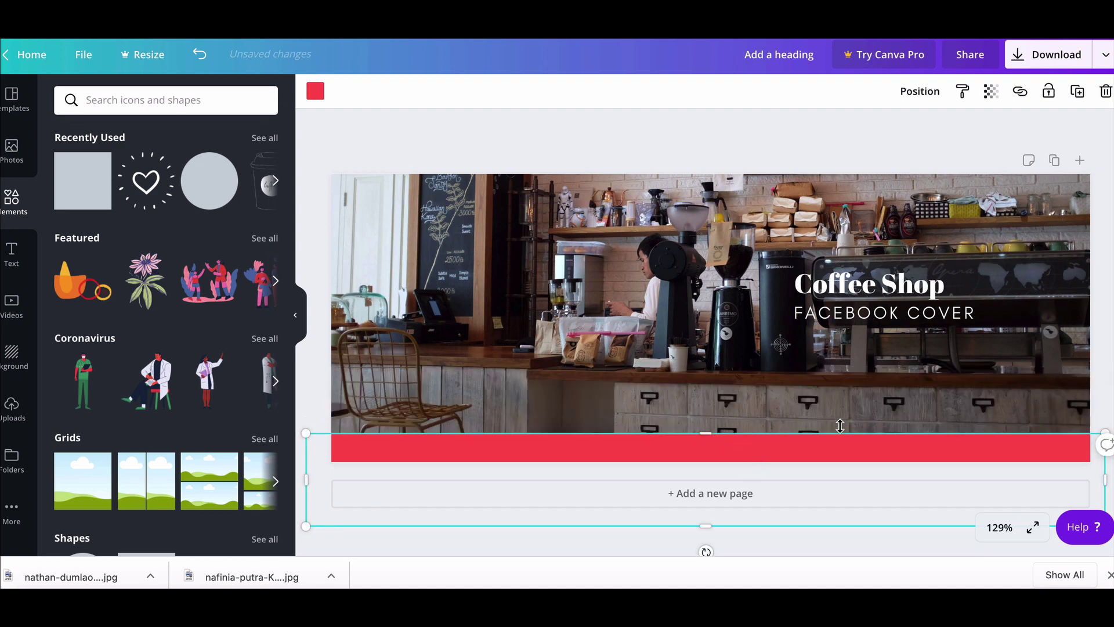
- Color the strip a custom dark maroon, #5d0505
click(318, 88)
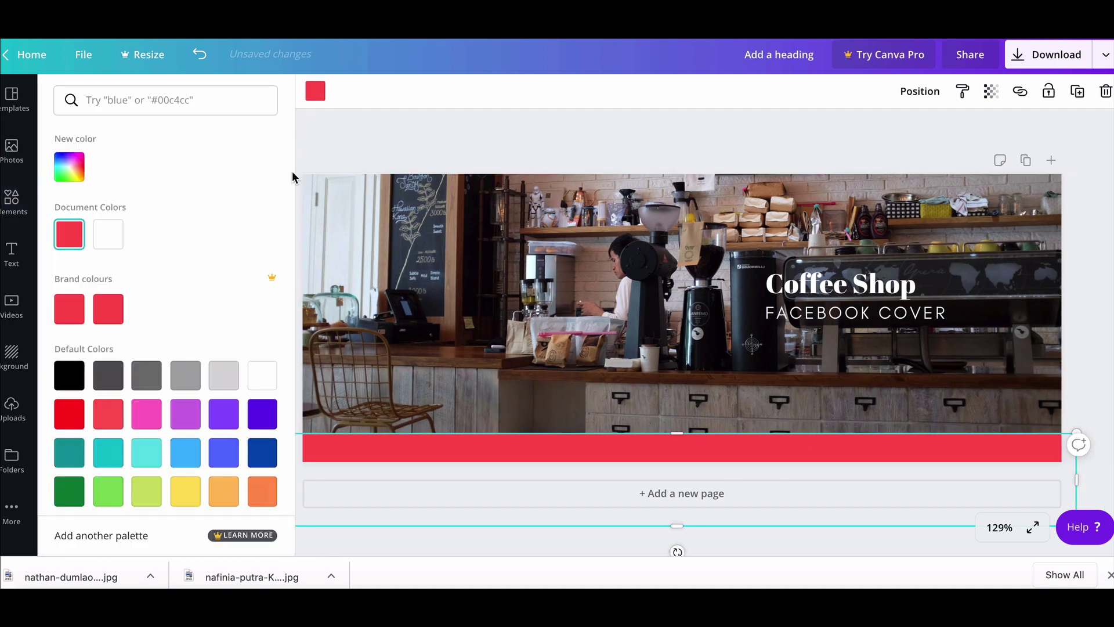
click(123, 411)
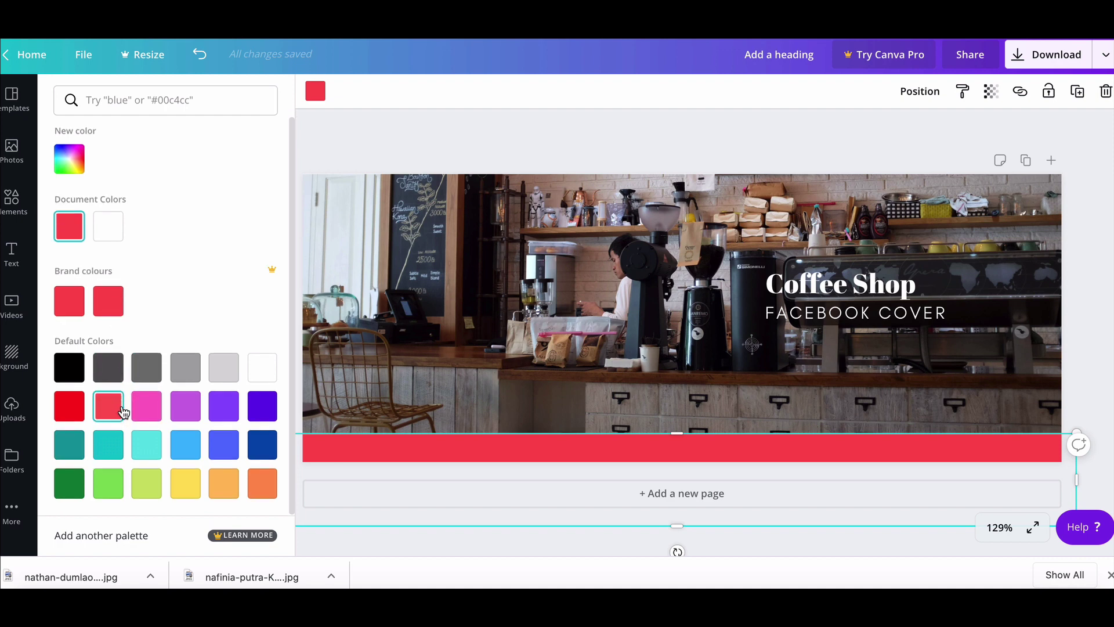
click(72, 161)
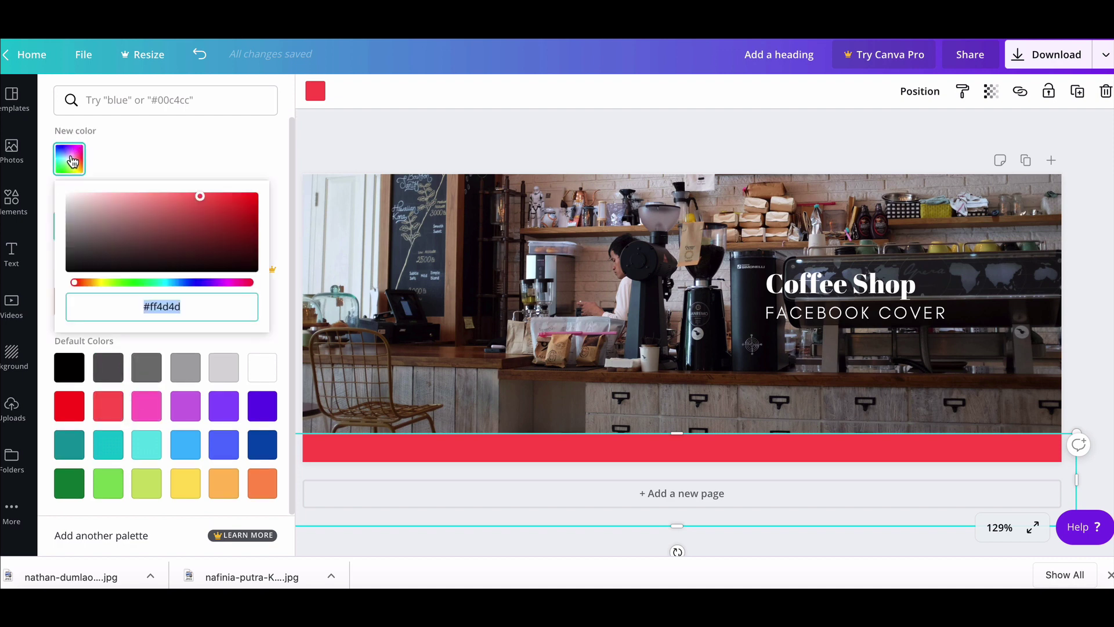
click(181, 240)
click(249, 243)
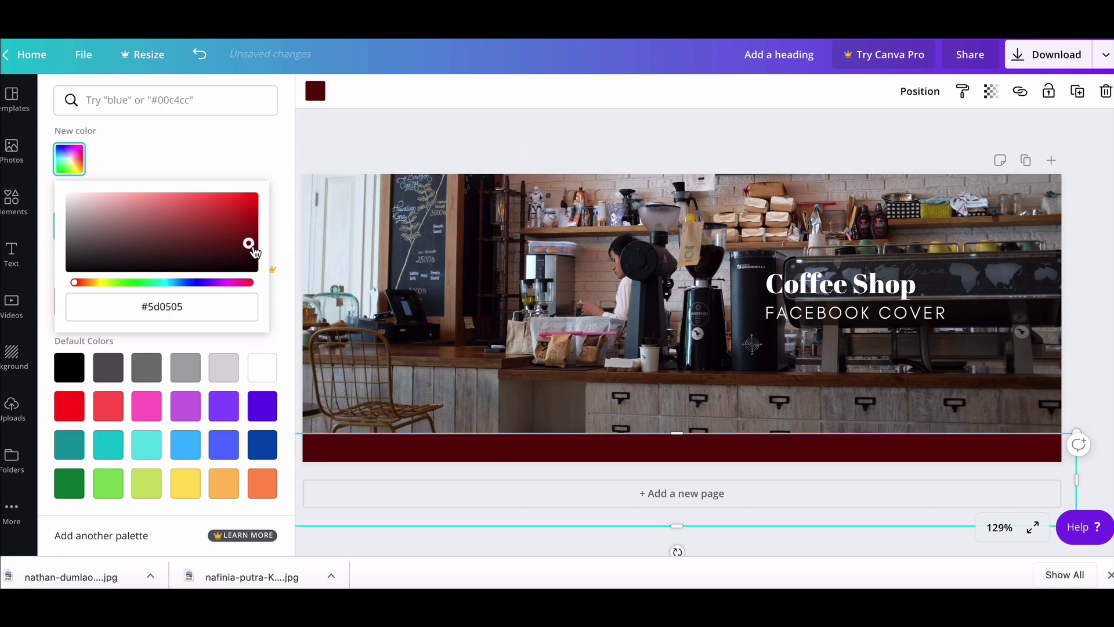
click(253, 246)
click(584, 144)
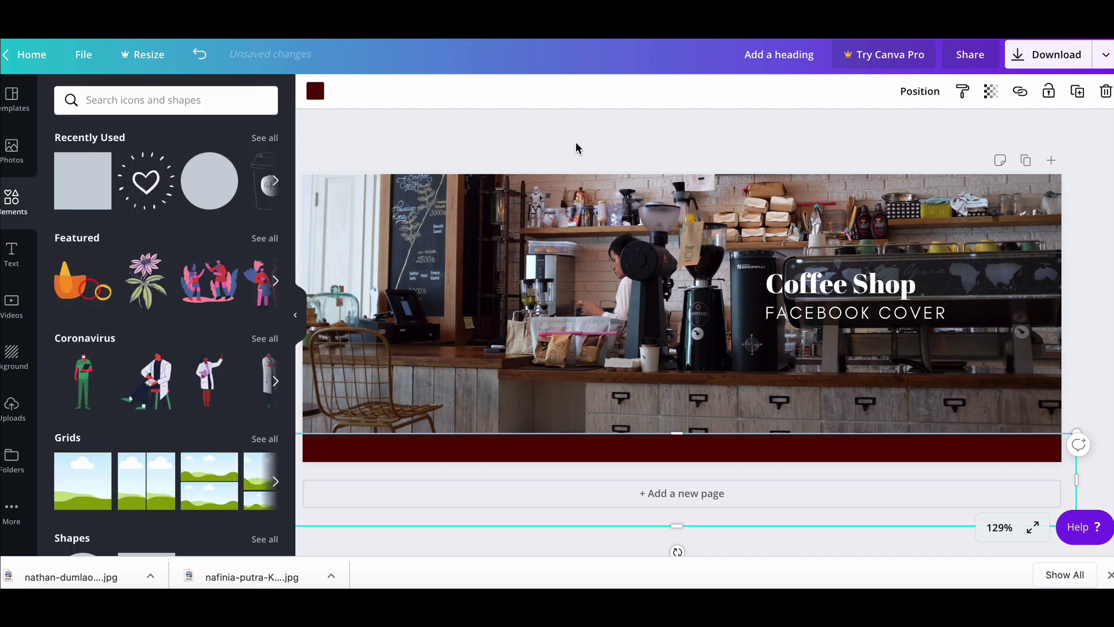
click(297, 310)
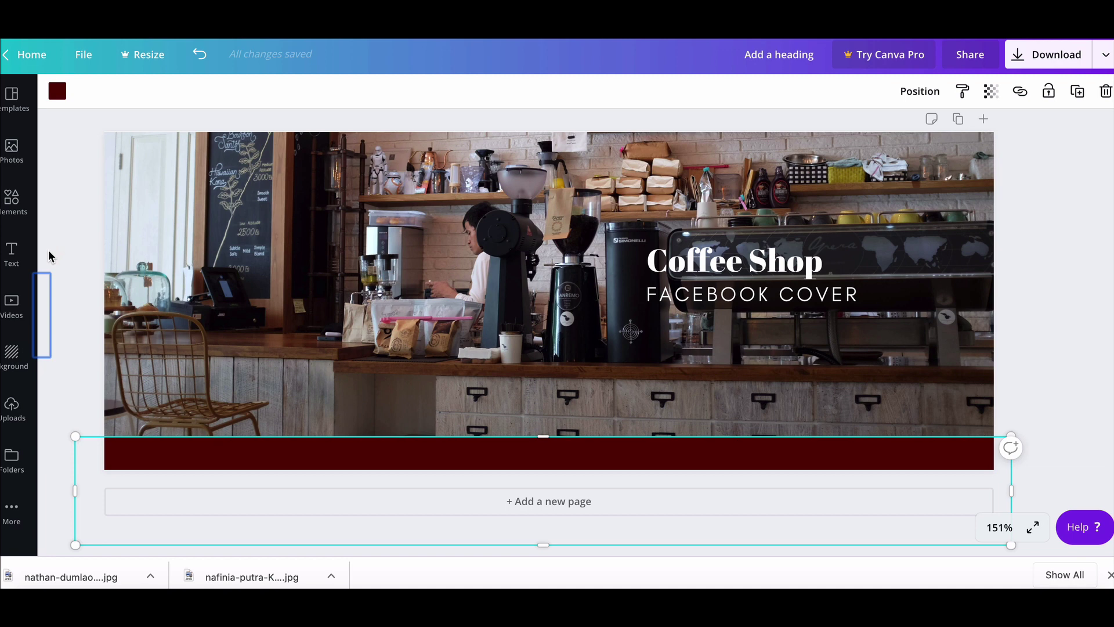
- Duplicate the café cover into an identical Page 2, leaving the title group unmoved
click(715, 266)
drag(737, 266, 727, 267)
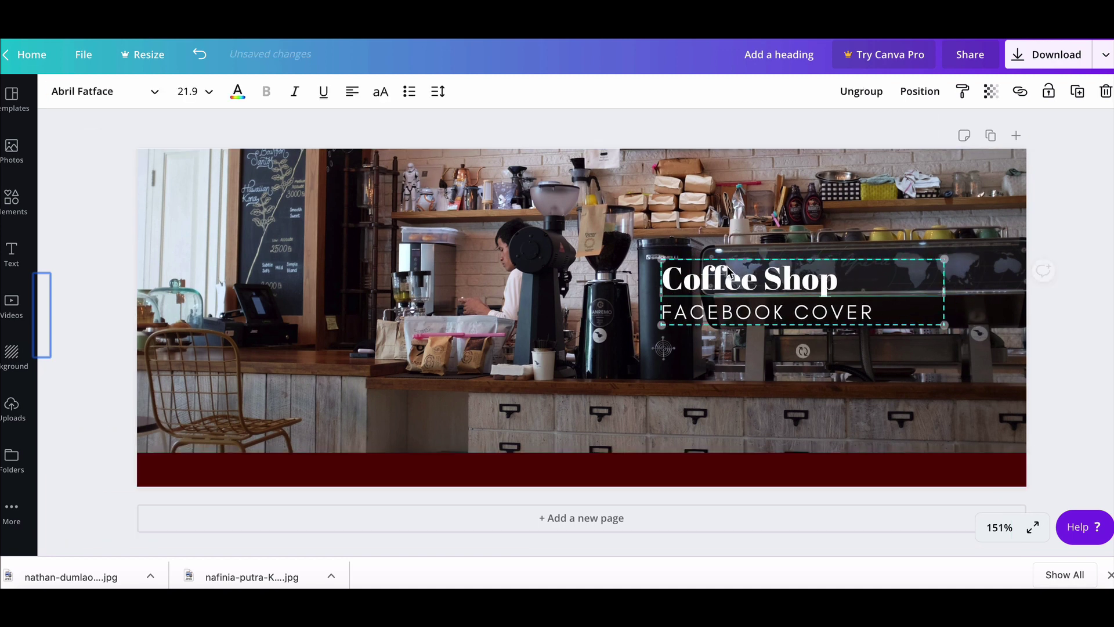
key(ctrl+z)
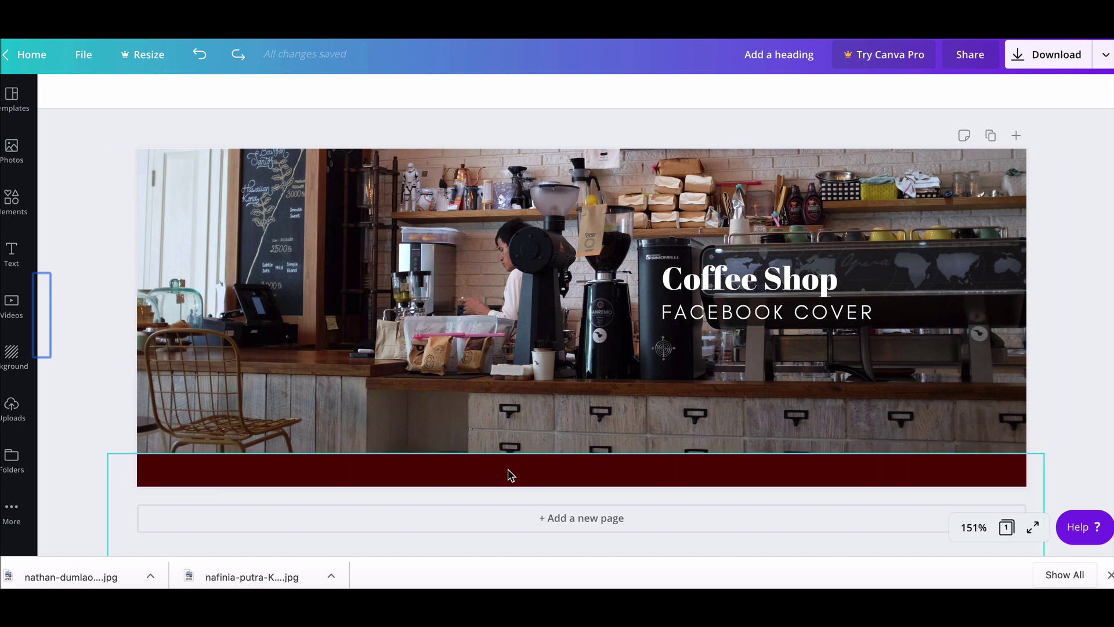
click(990, 140)
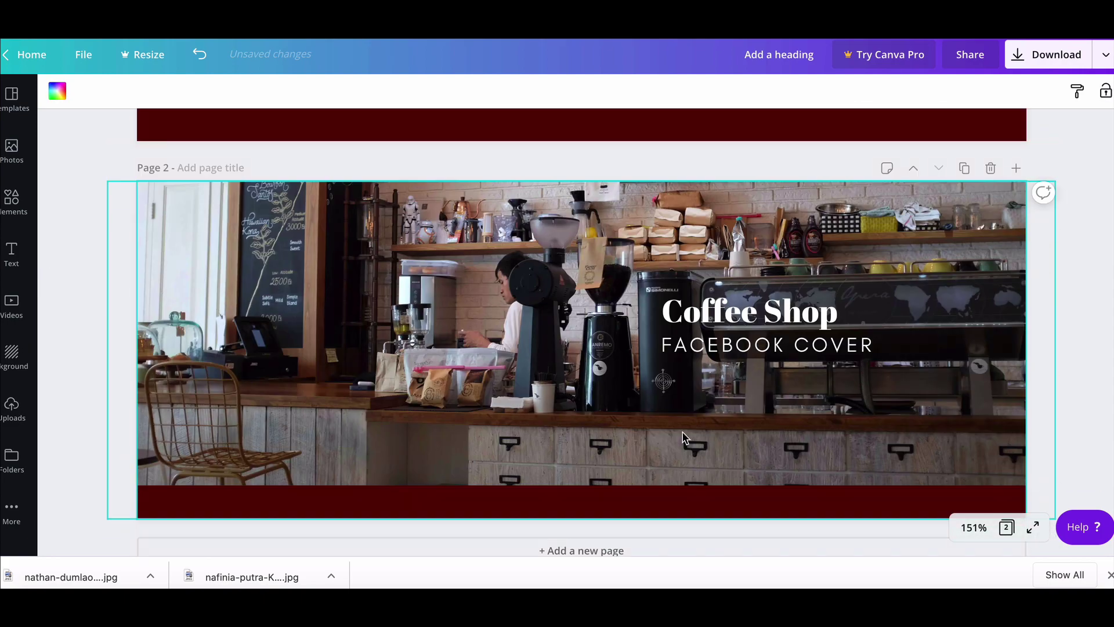
- Replace Page 2's background with the latte-and-succulents photo, enlarged to fill the page
click(677, 436)
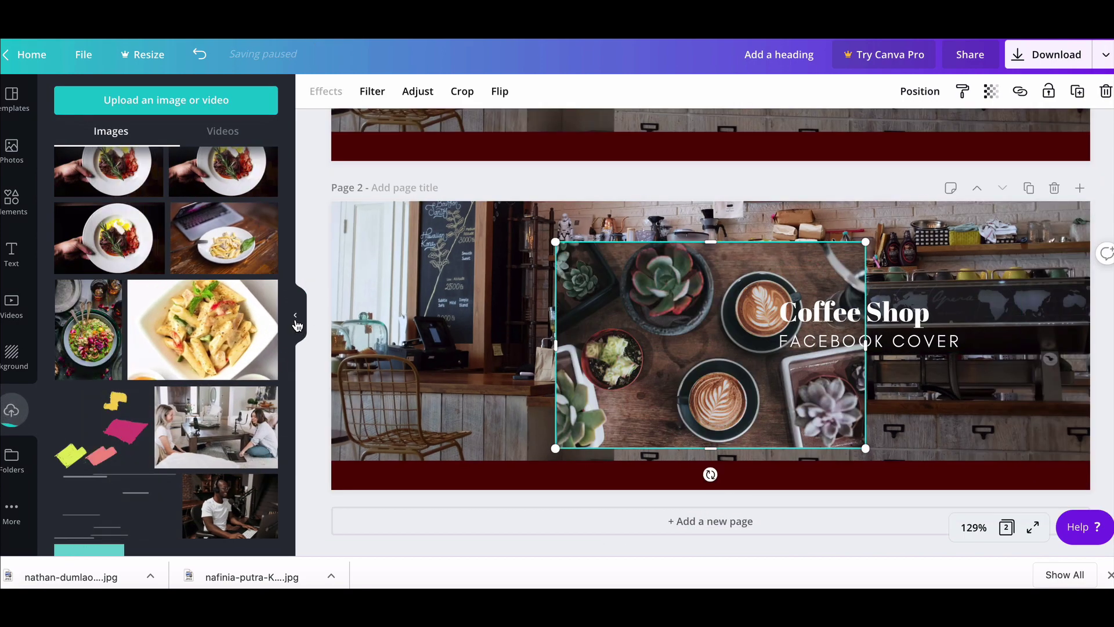
click(294, 318)
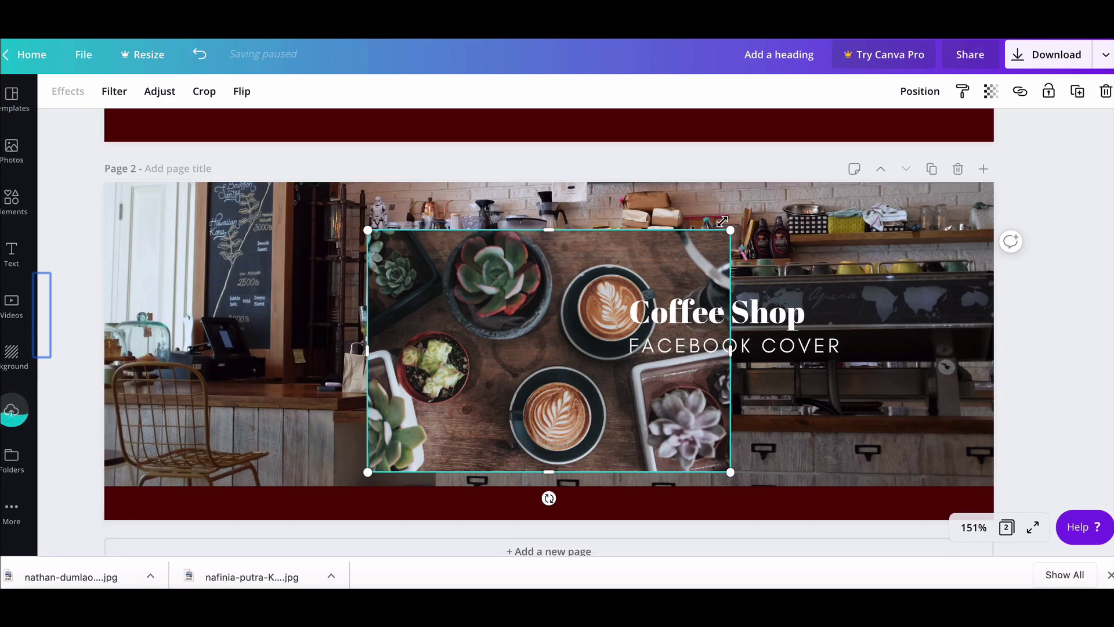
drag(730, 230, 1090, 165)
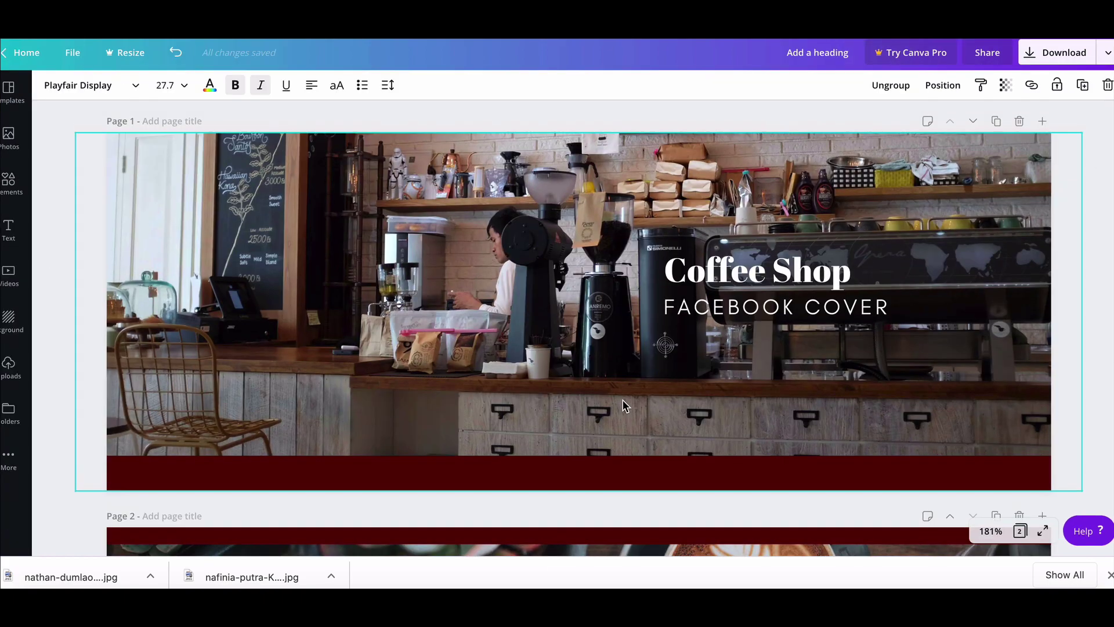
- Scroll through both cover pages to review the Page 2 italic title
scroll(622, 399, down, 4)
scroll(624, 405, down, 3)
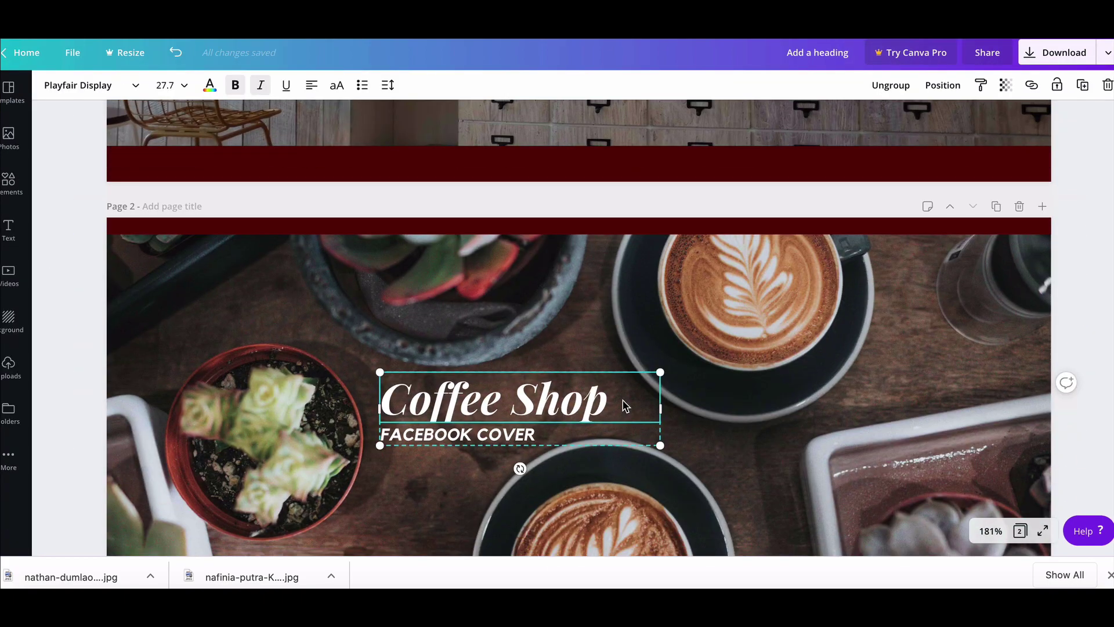
scroll(624, 405, up, 6)
scroll(624, 404, down, 5)
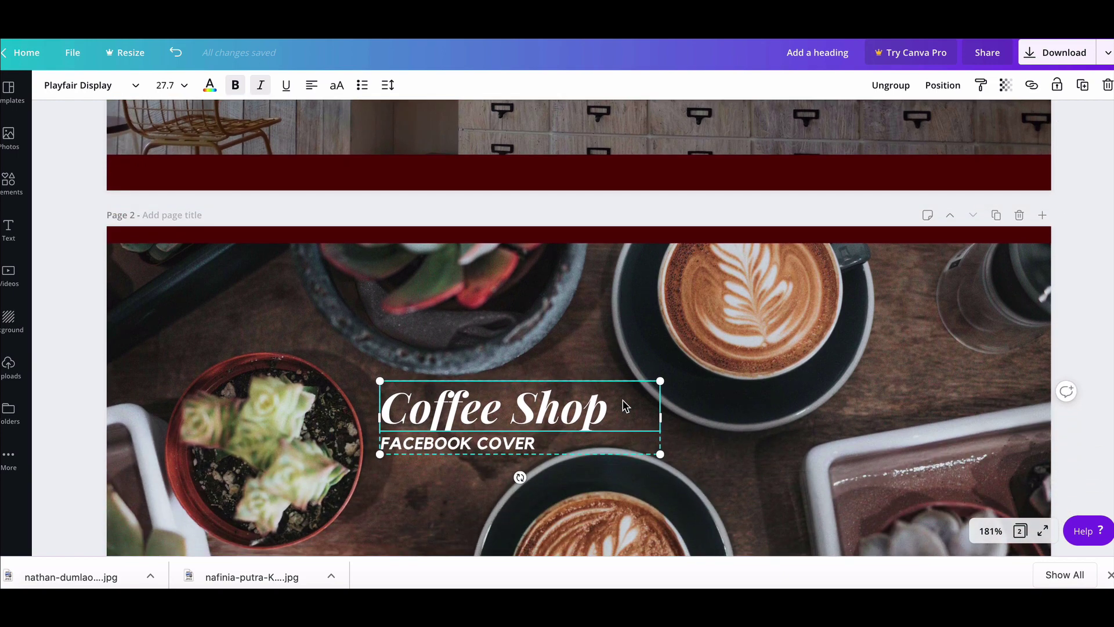
scroll(624, 404, down, 1)
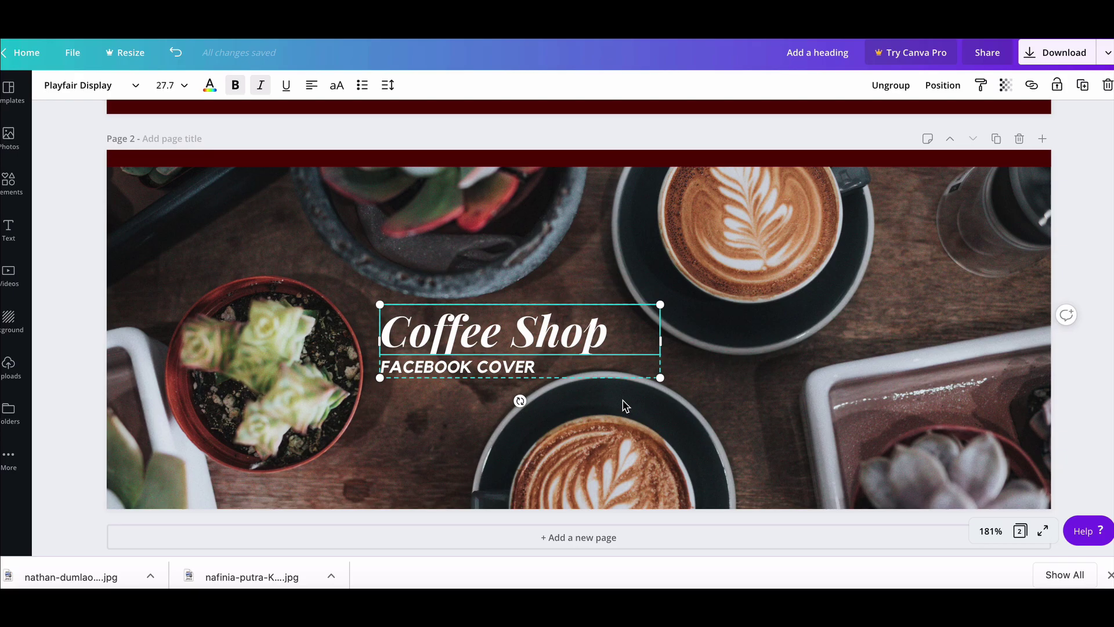
scroll(624, 404, up, 3)
scroll(624, 404, down, 3)
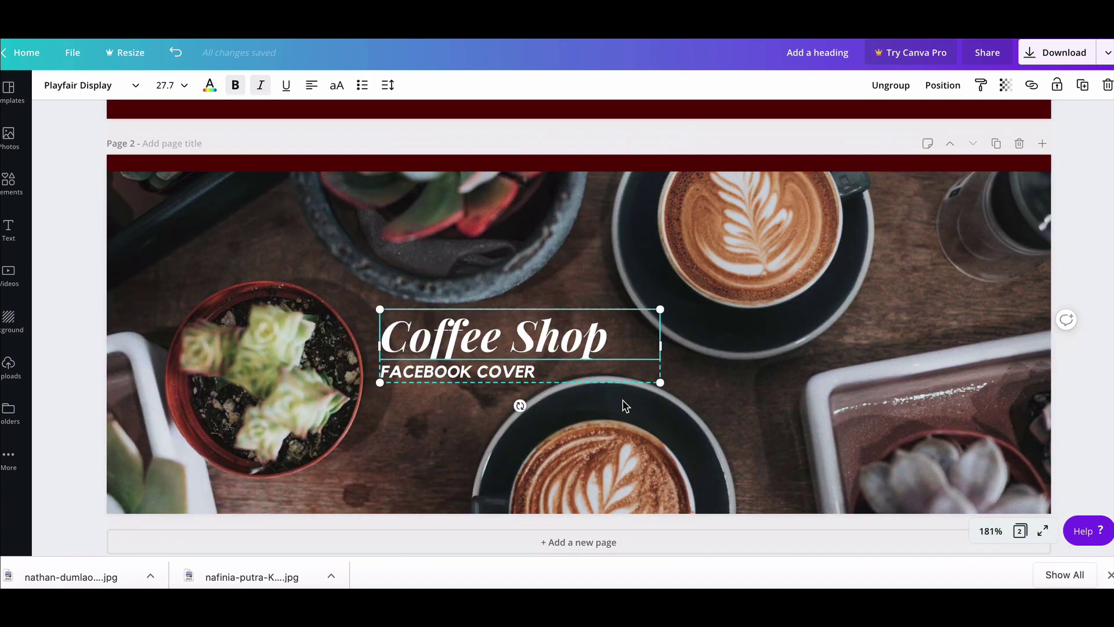
scroll(721, 419, down, 1)
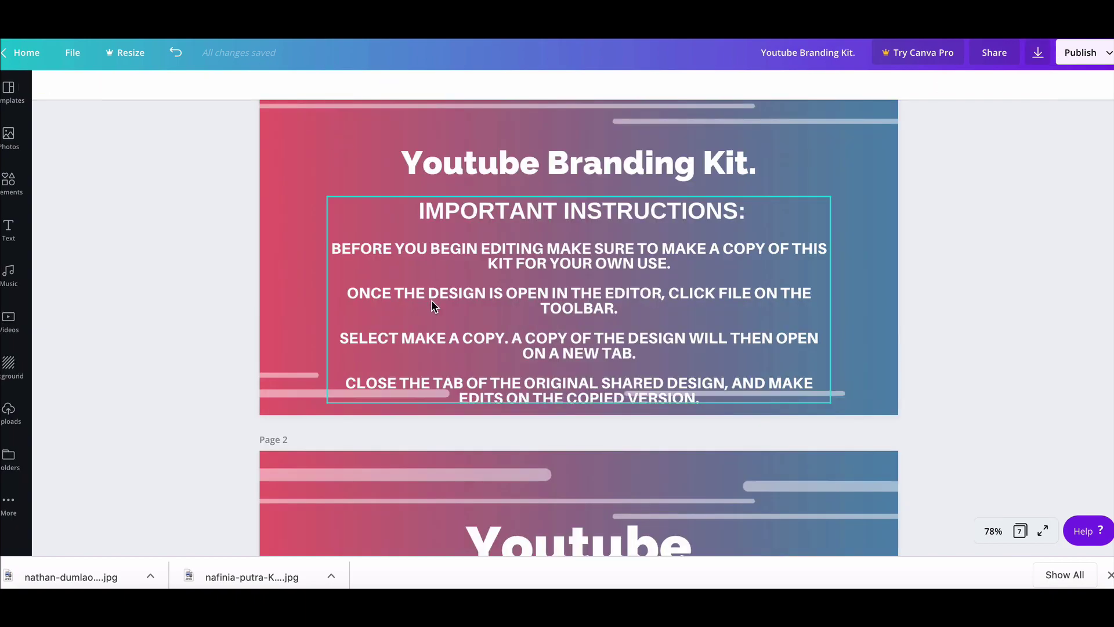
- Copy the design's share link from the Share panel, then close the panel
scroll(430, 300, down, 15)
scroll(430, 301, down, 5)
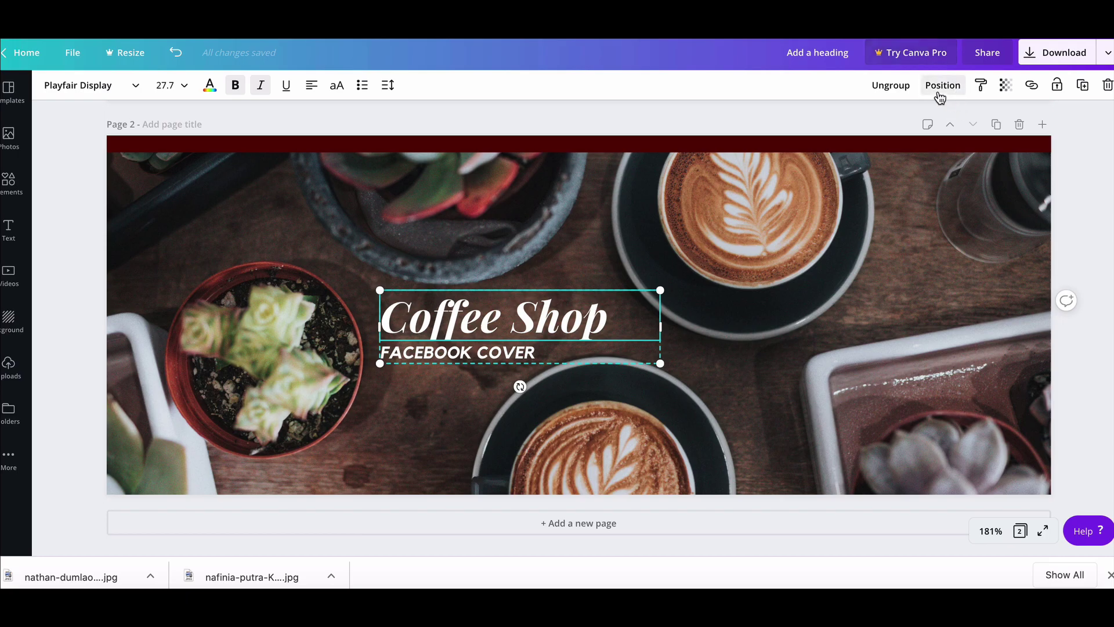
click(987, 52)
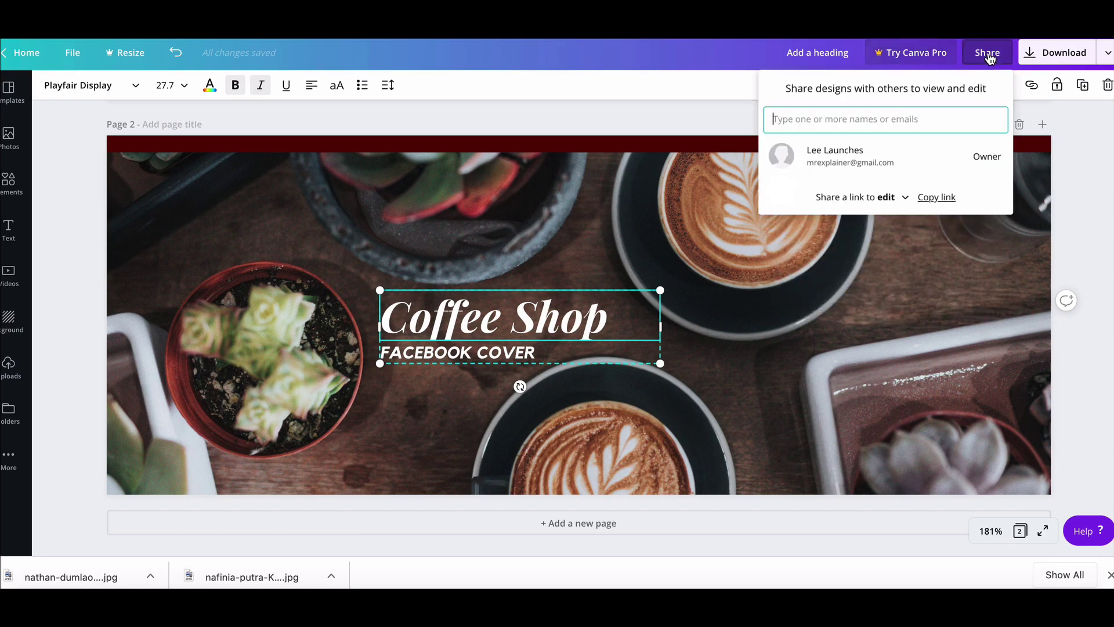
click(933, 197)
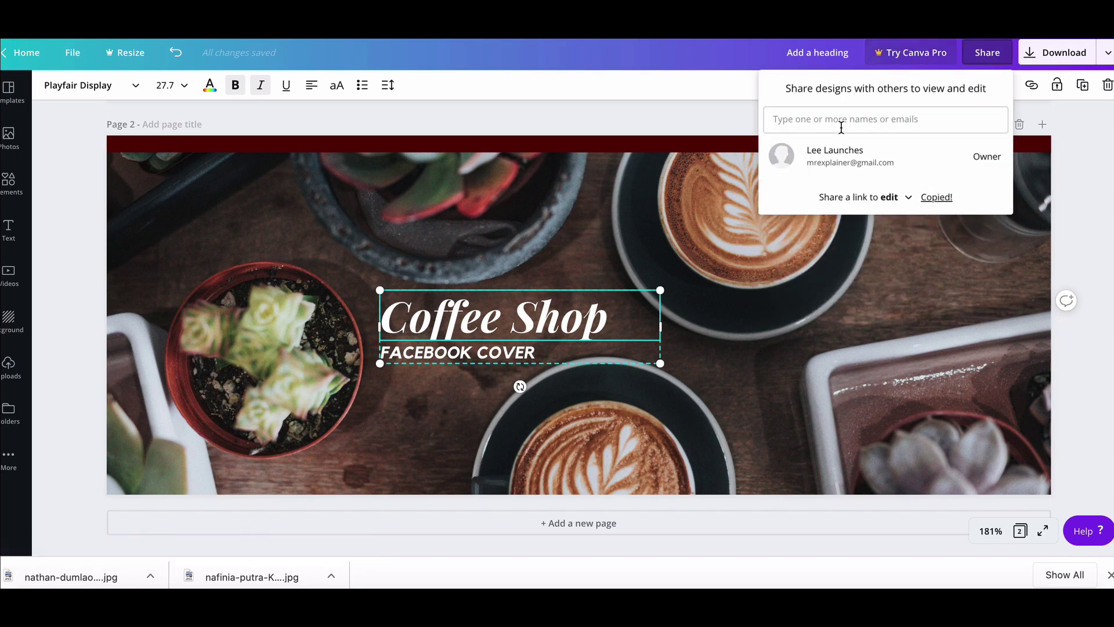
click(661, 116)
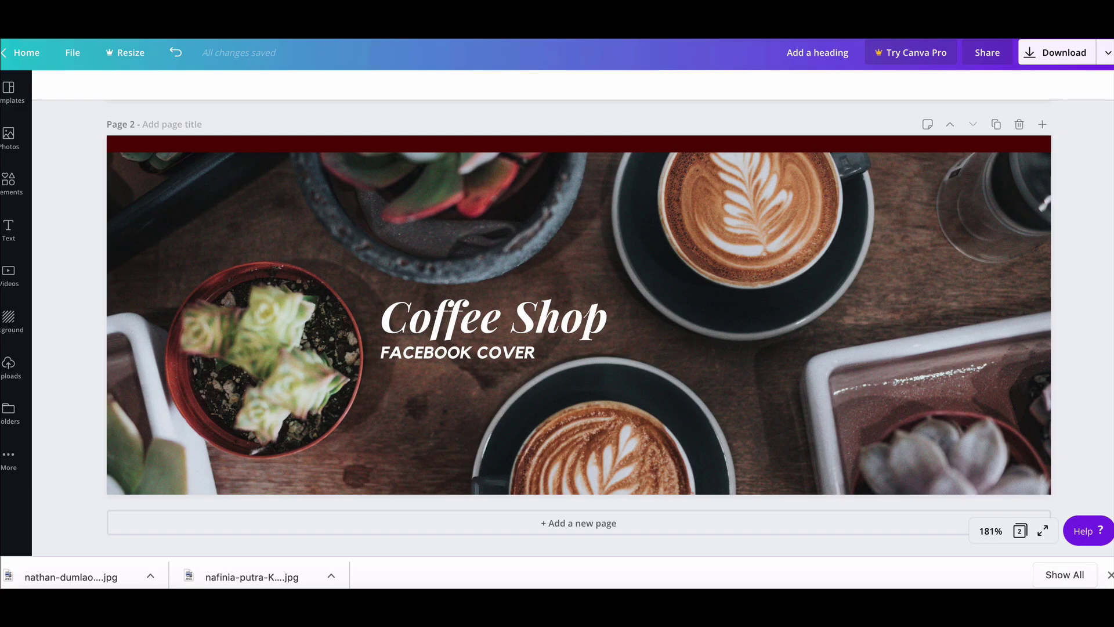
- Go back to Etsy's 'canva template' results and browse down the template listings and prices
key(ctrl+Tab)
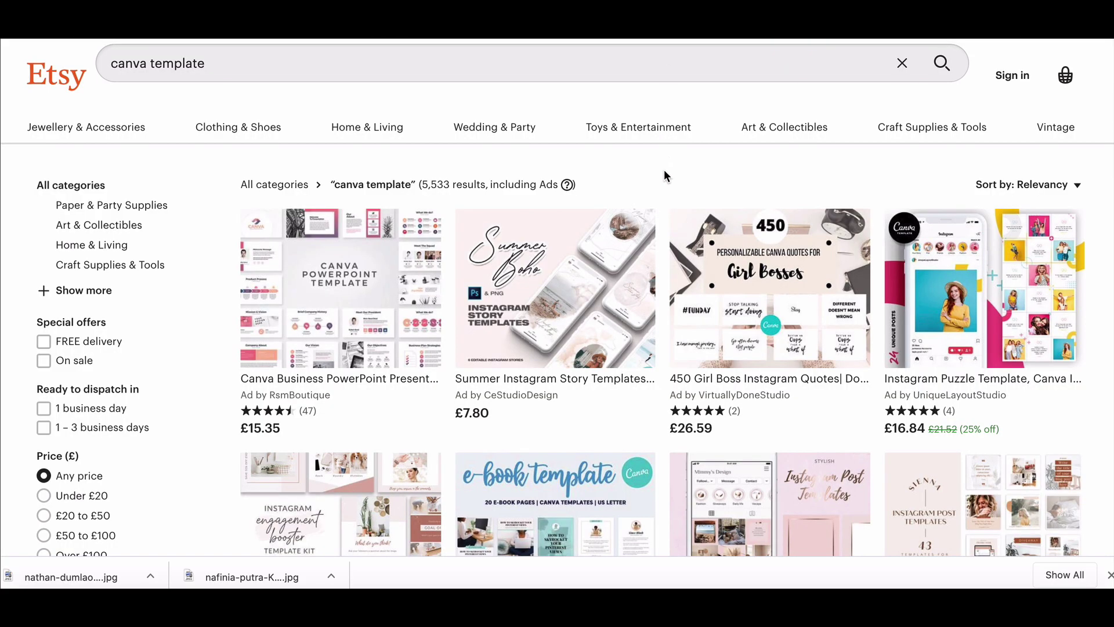
scroll(650, 255, down, 6)
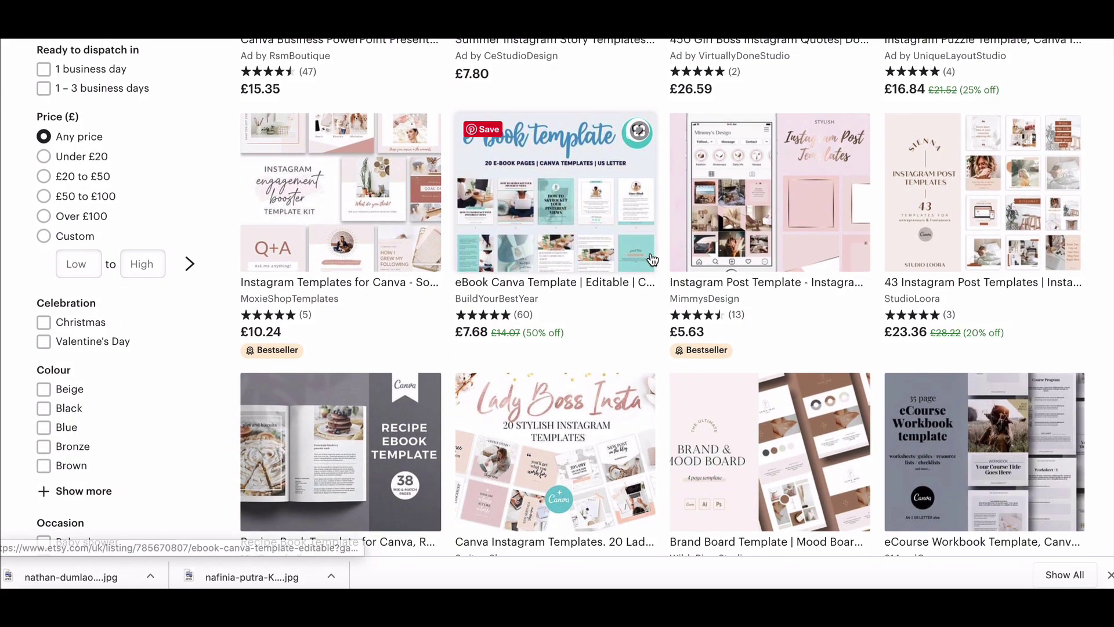
scroll(652, 258, down, 7)
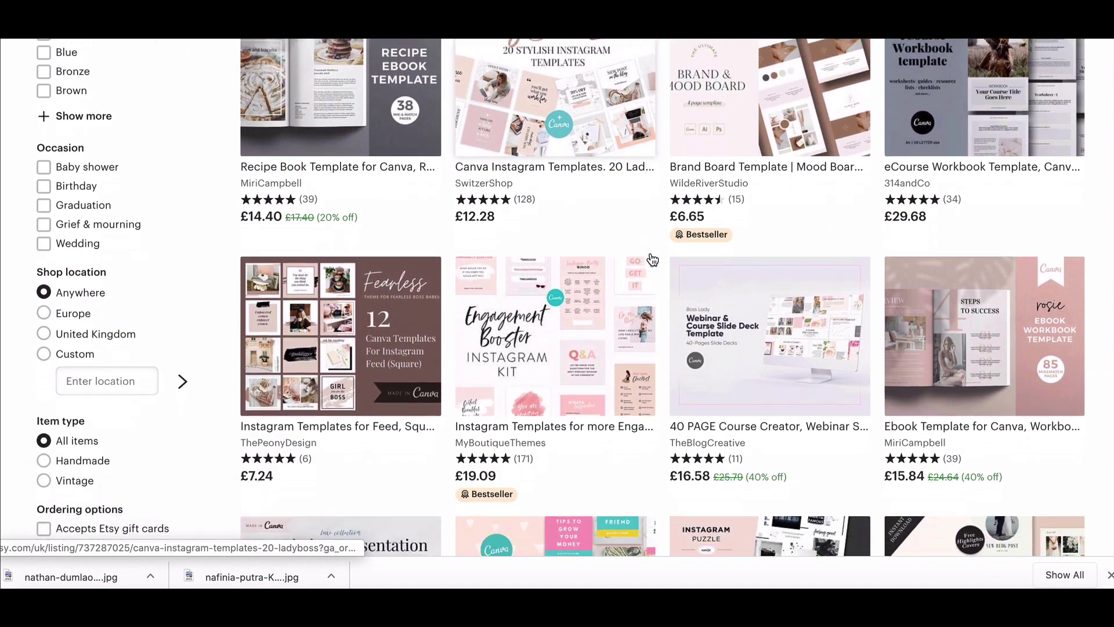
scroll(652, 259, down, 3)
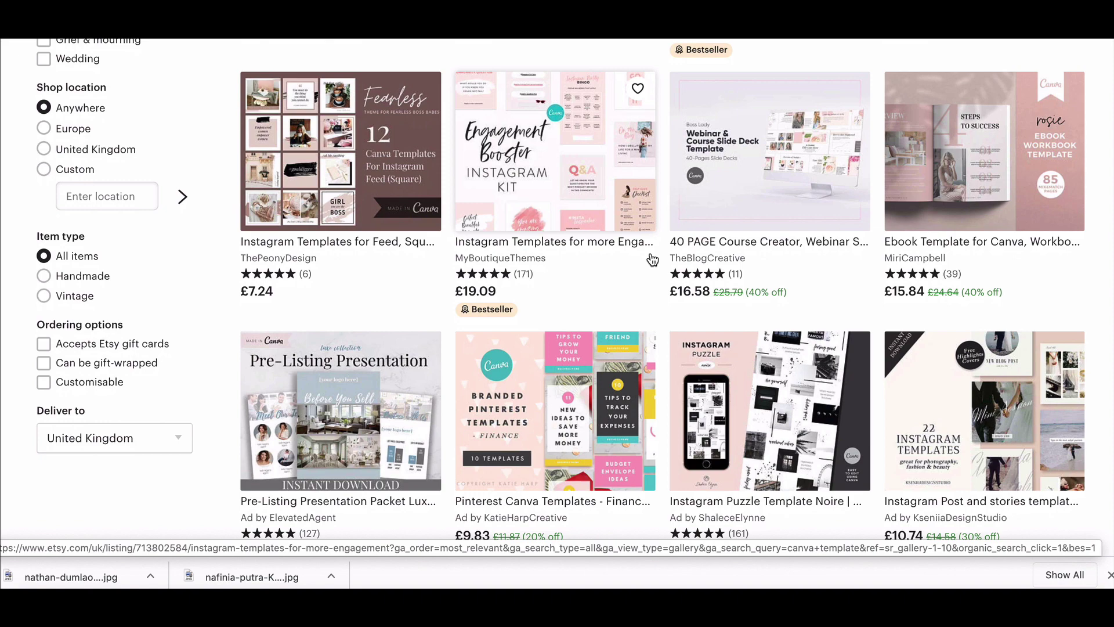
scroll(653, 259, down, 3)
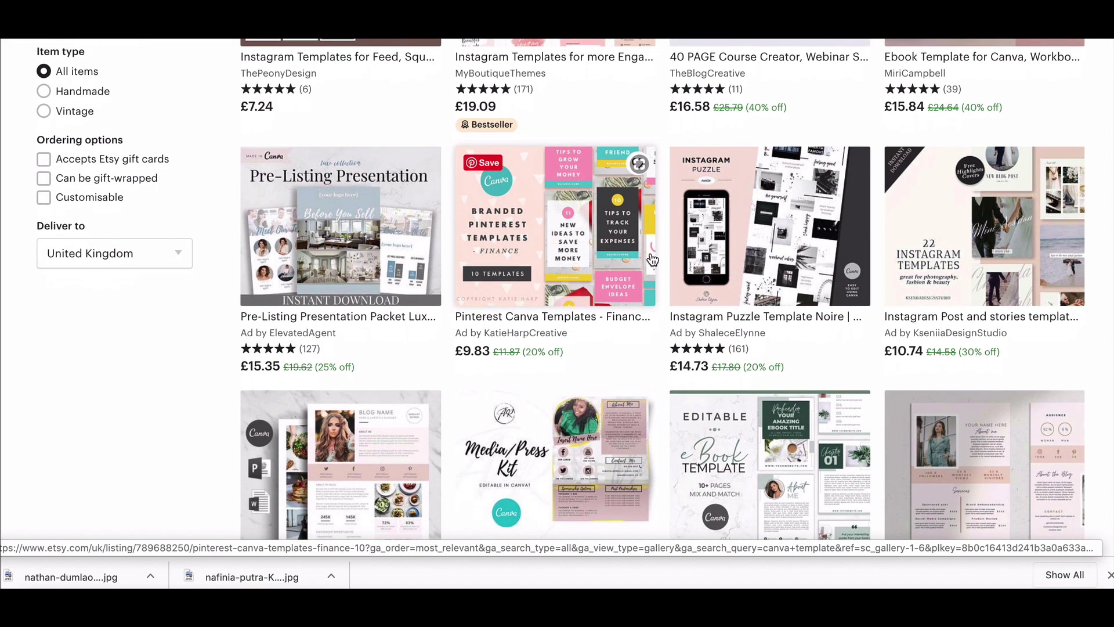
scroll(653, 259, down, 7)
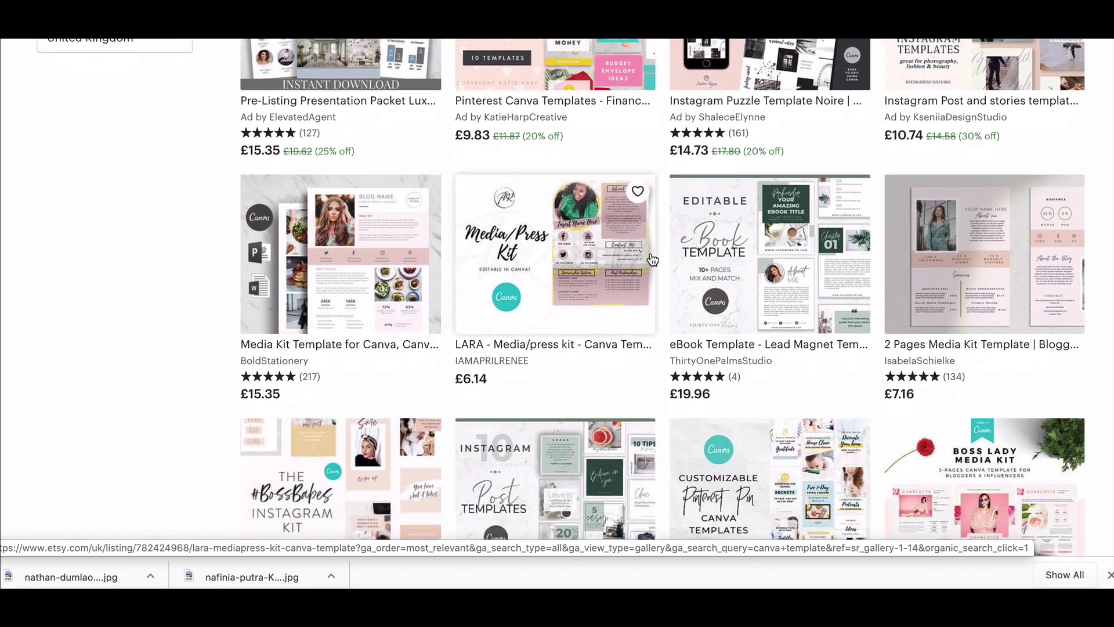
- Scroll further down the Etsy Canva template listings
scroll(653, 259, down, 1)
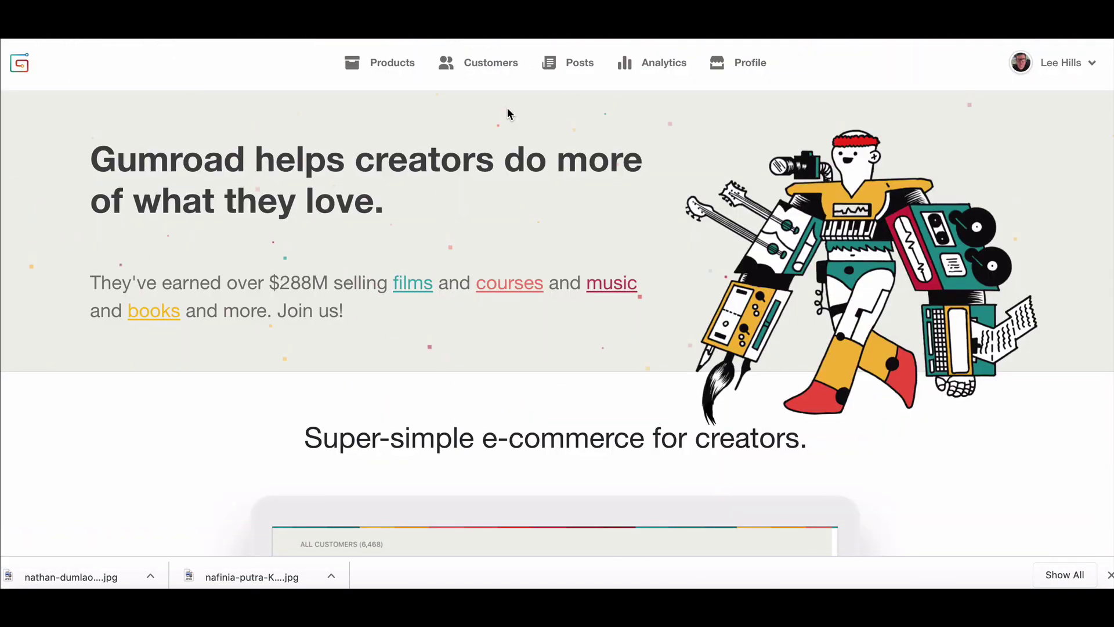